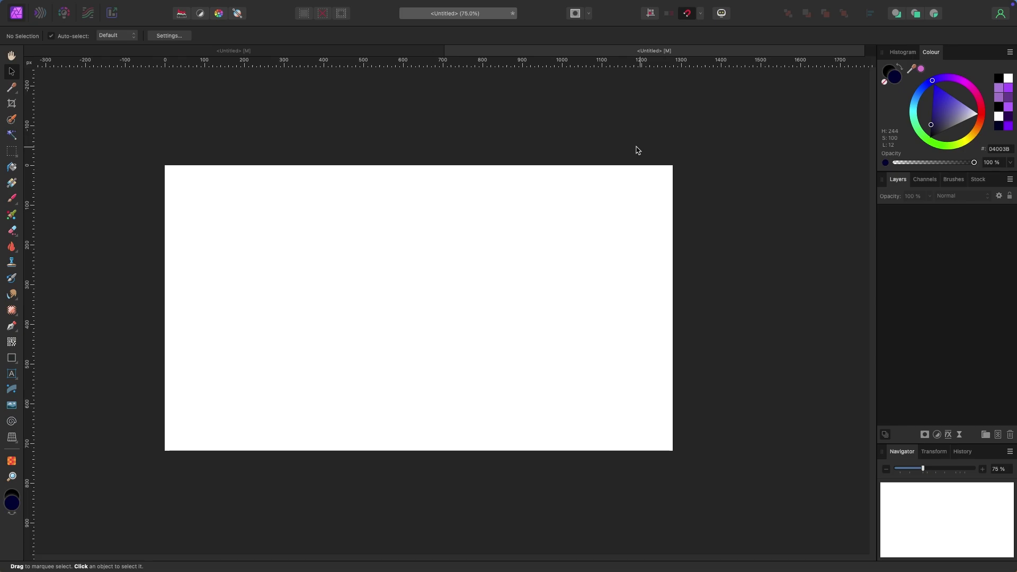
Step: Reset the studio panels to their default layout
left_click(373, 6)
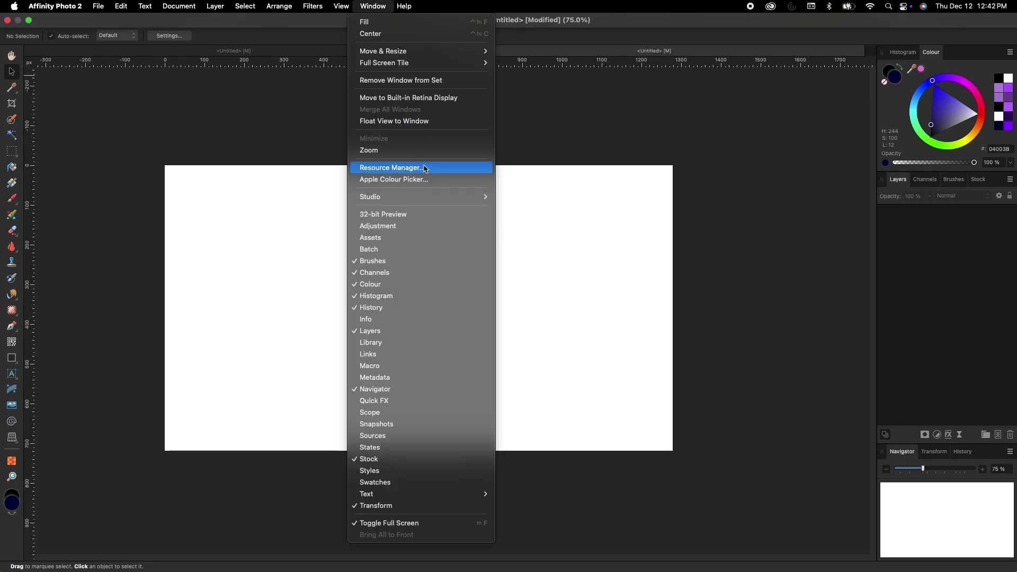
mouse_move(415, 199)
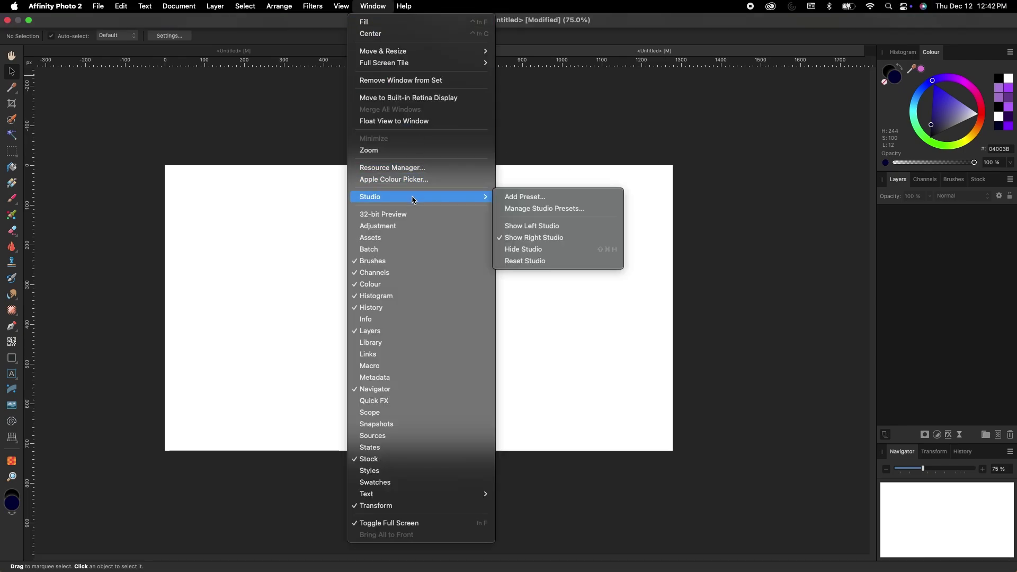
left_click(565, 262)
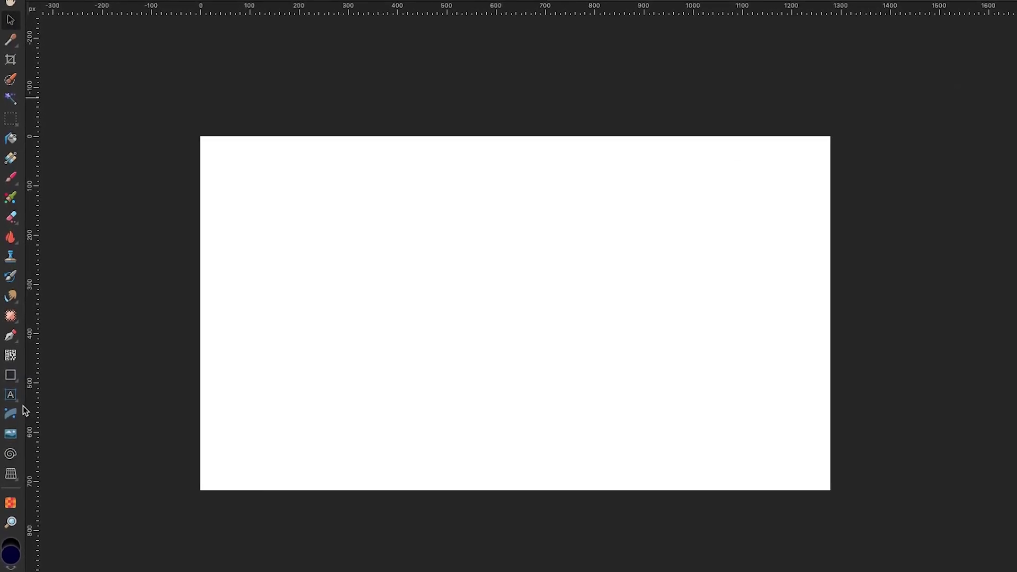
Step: Add artistic text reading HELLO at a large size and place it centred in the upper part of the page
left_click(18, 402)
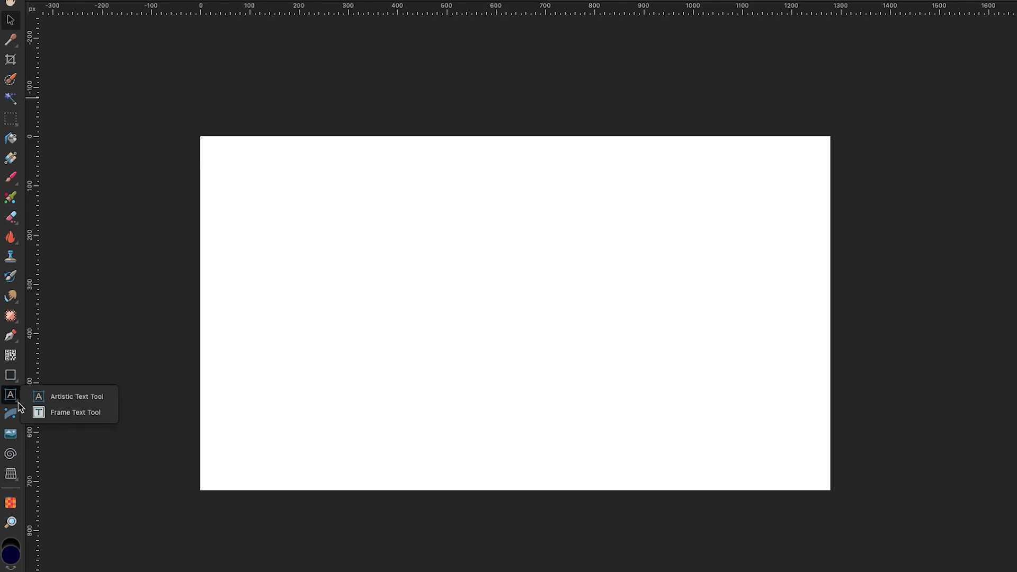
left_click(91, 403)
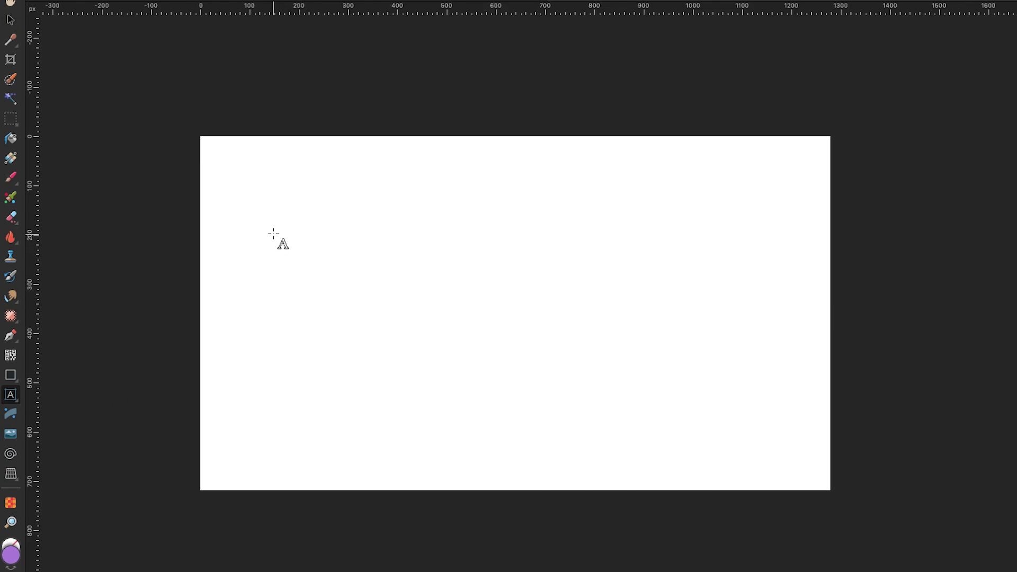
left_click_drag(241, 187, 308, 279)
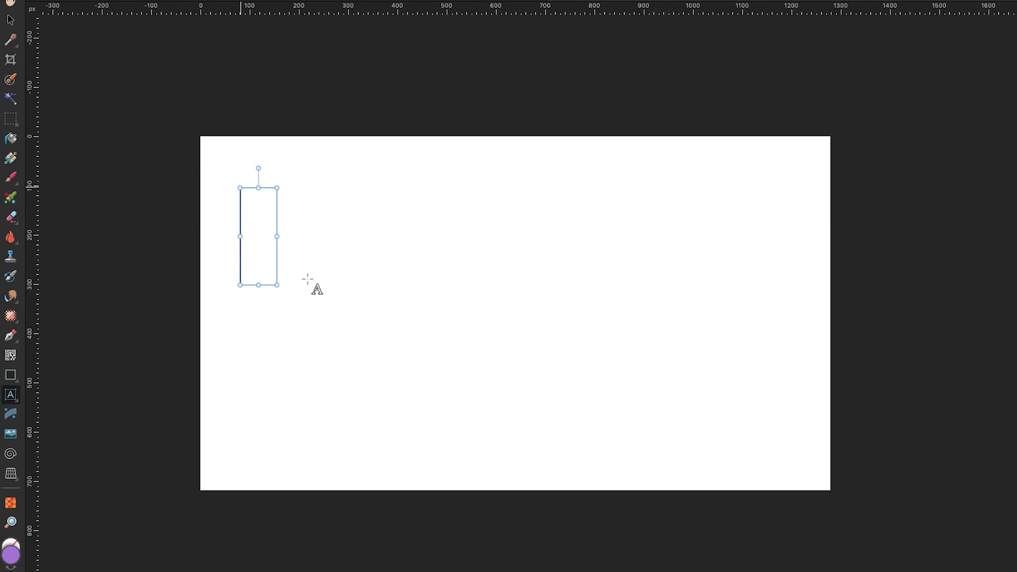
type("HELLO")
key("Escape")
left_click(12, 22)
left_click_drag(460, 231, 506, 239)
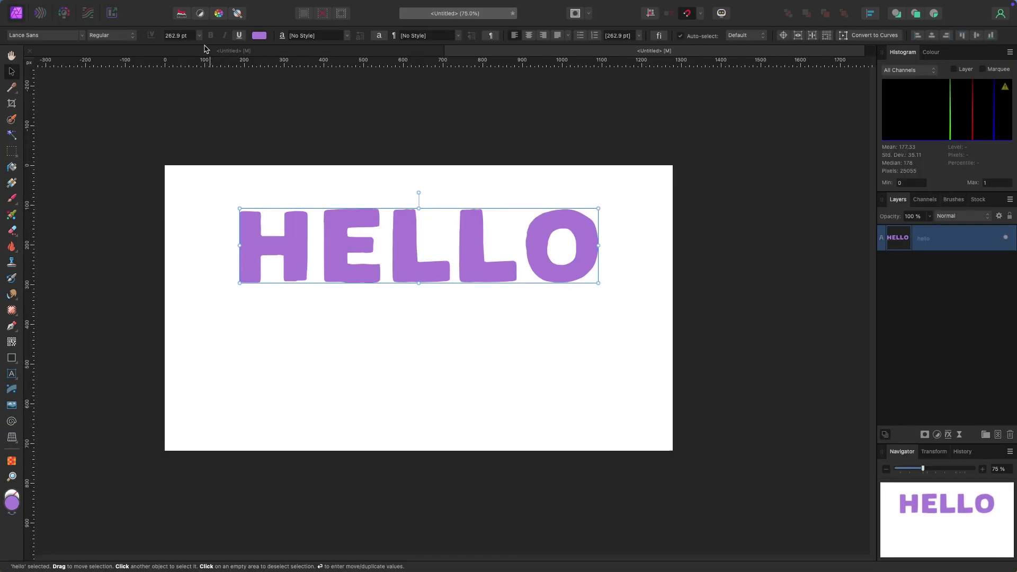
Step: Scale the HELLO text up slightly to about 268.4 pt and try out rotating it
left_click(199, 36)
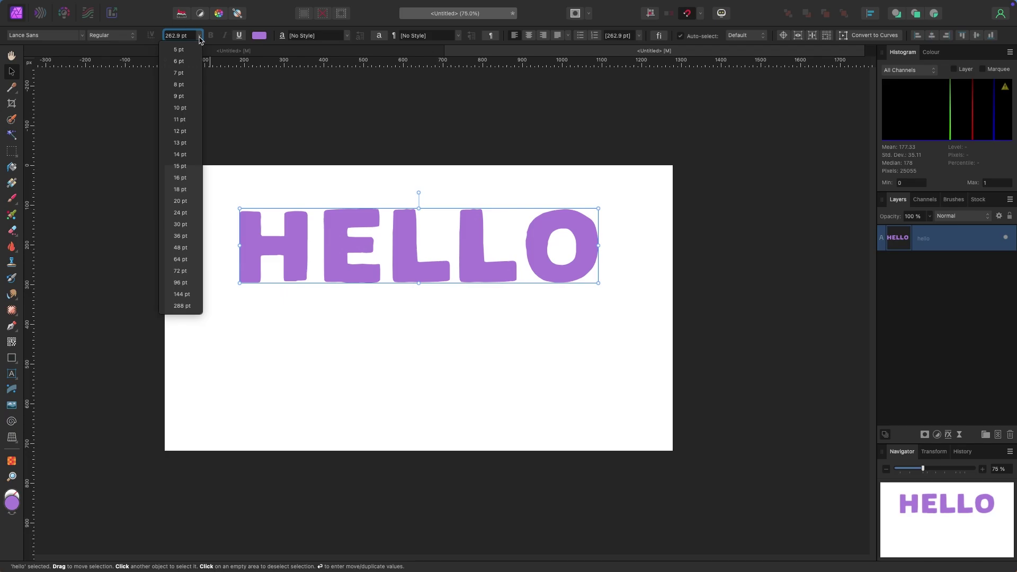
left_click(200, 38)
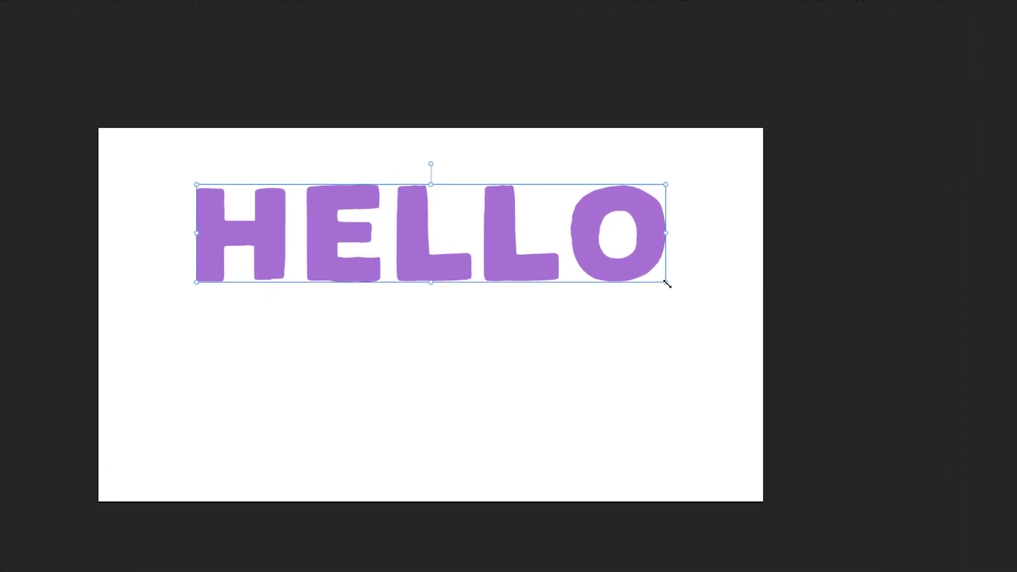
left_click_drag(598, 283, 615, 293)
mouse_move(779, 296)
left_mouse_down()
mouse_move(519, 231)
mouse_move(808, 290)
mouse_move(697, 268)
mouse_move(764, 283)
left_mouse_up()
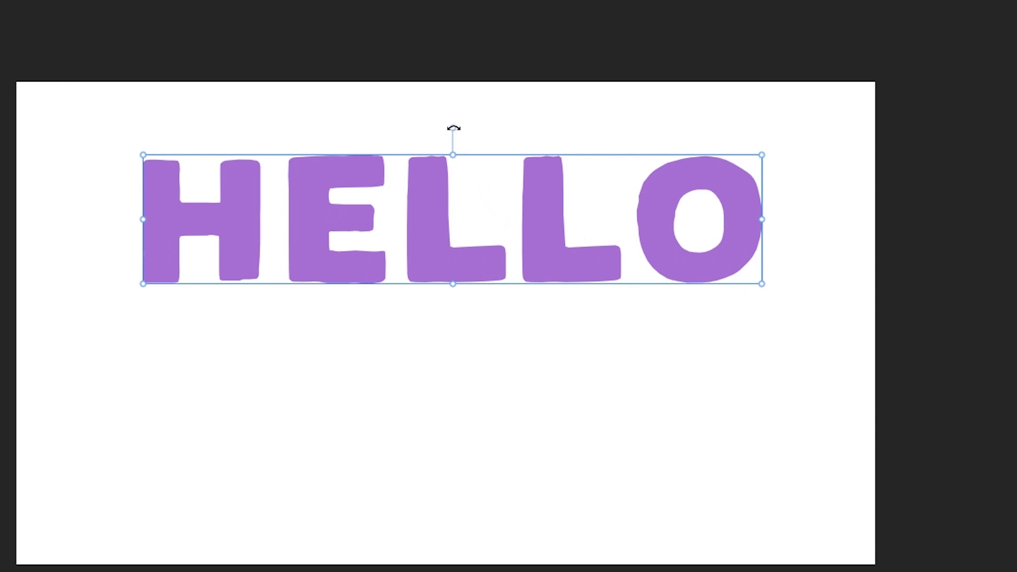
left_click_drag(453, 128, 468, 189)
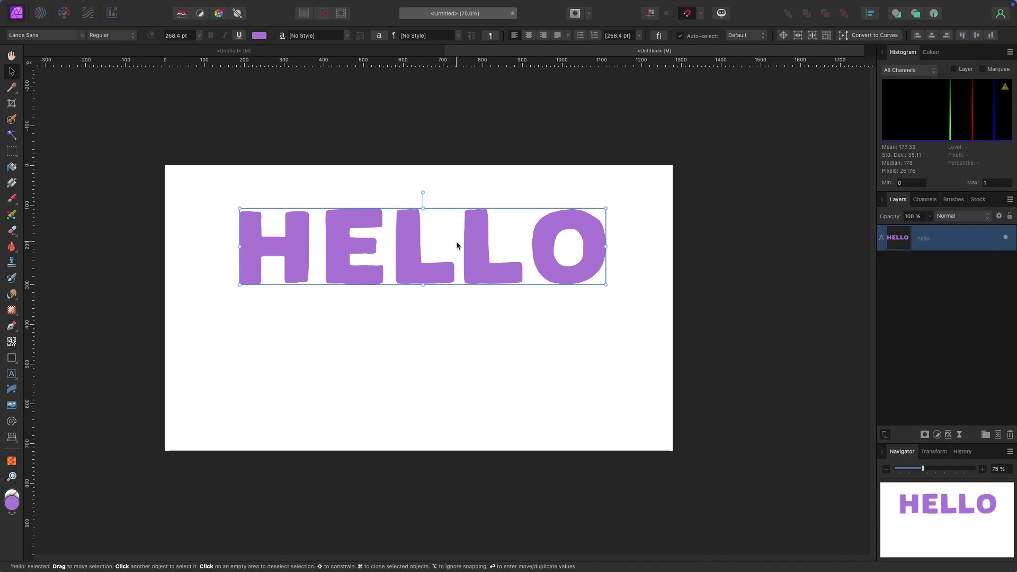
Step: Recolour the HELLO text to light purple D6ABFF and deselect it
left_click(936, 57)
left_click(944, 118)
left_click_drag(943, 119, 966, 112)
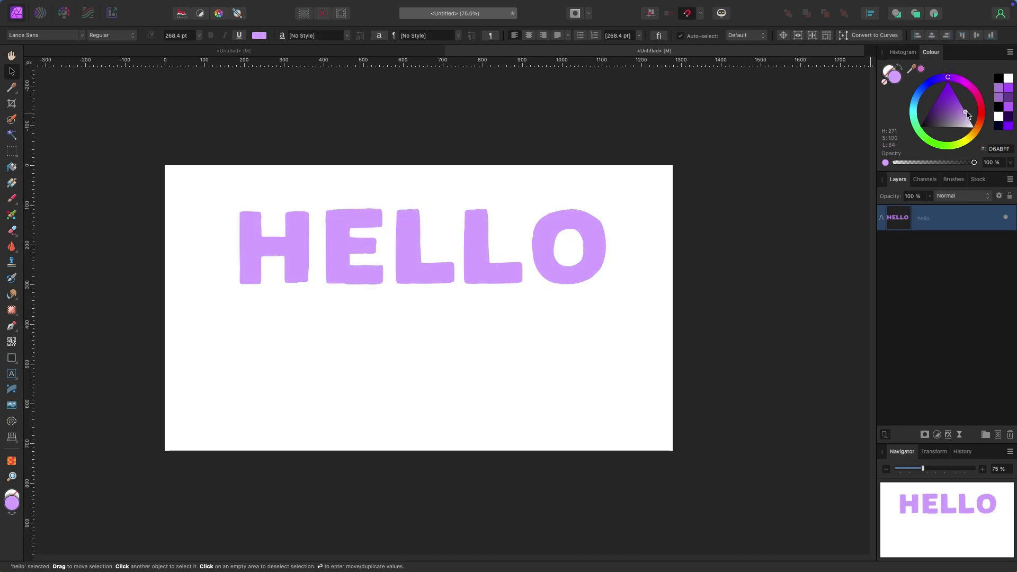
left_click(459, 184)
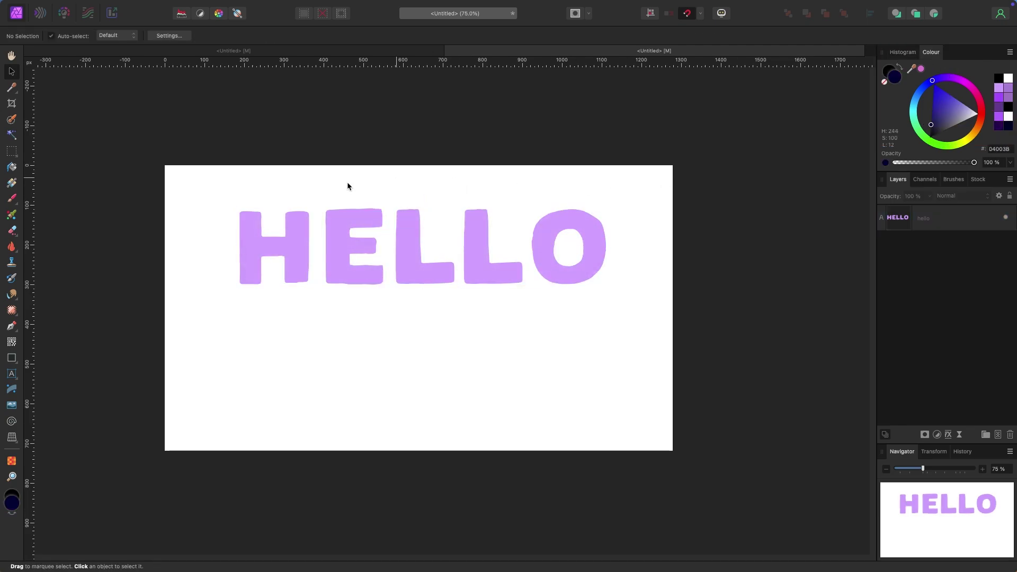
Step: Draw a text frame beneath HELLO, about as wide as the word, and insert filler text into it
left_click(18, 380)
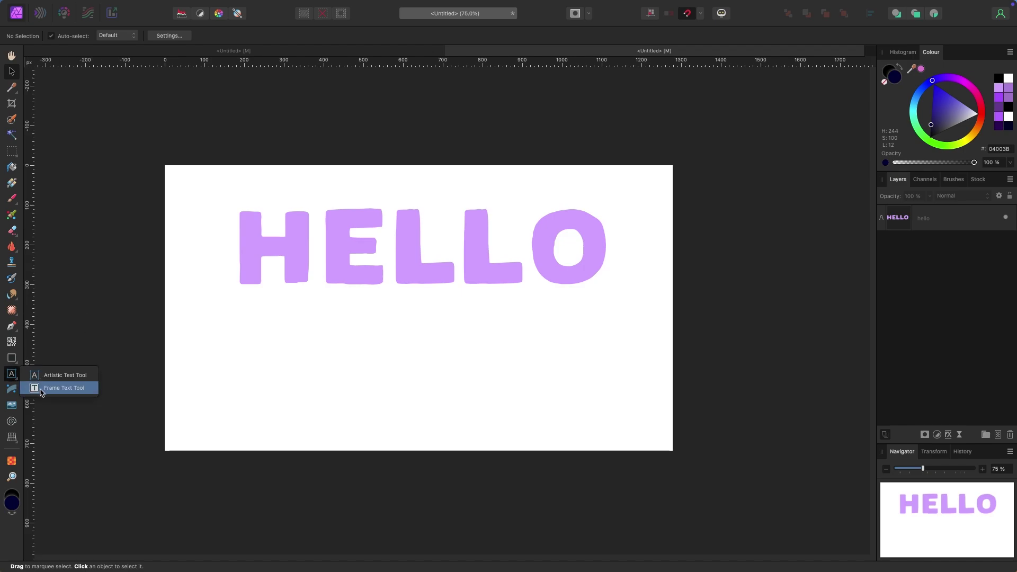
left_click(41, 390)
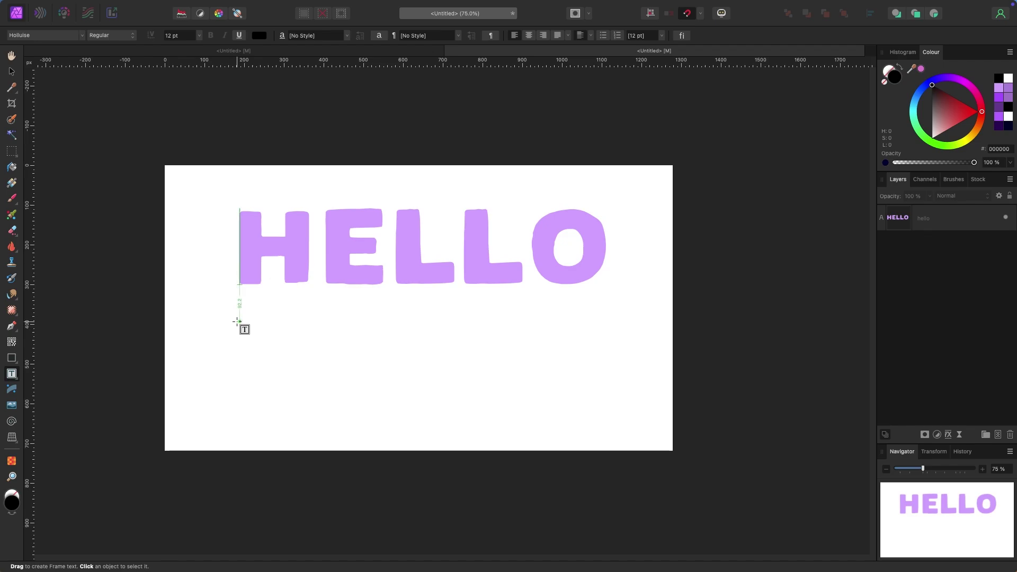
left_click_drag(238, 298, 600, 414)
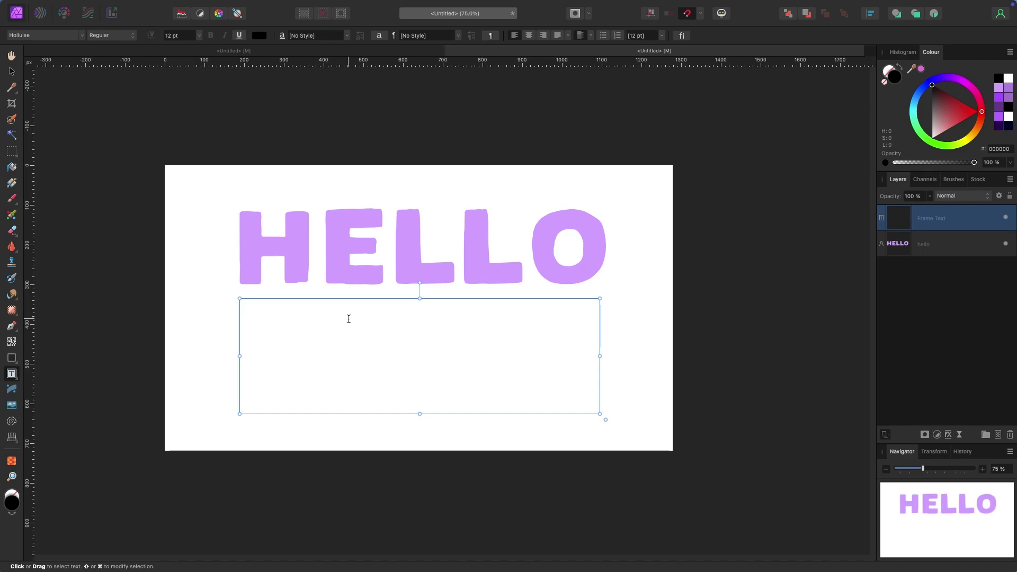
left_click(151, 5)
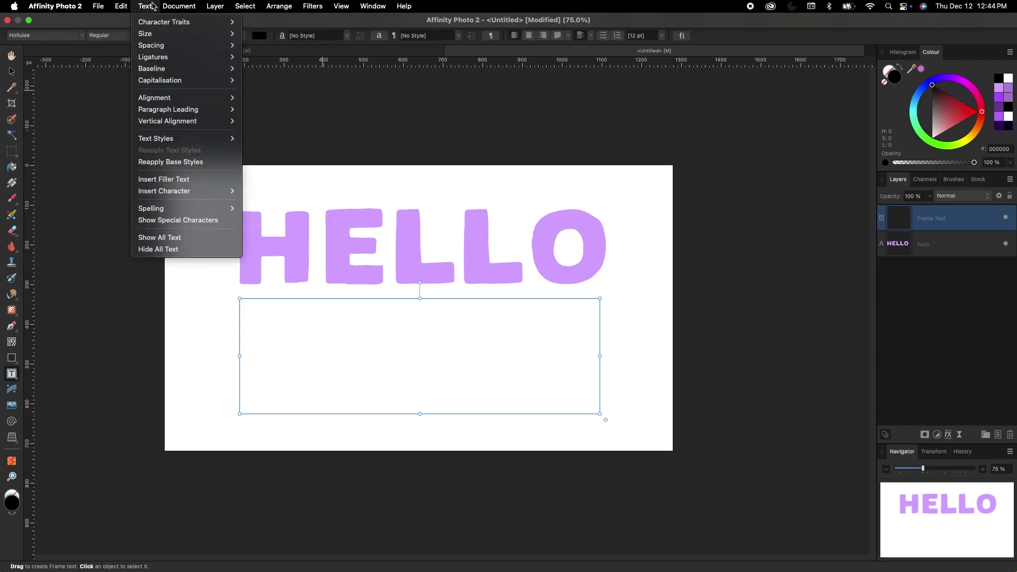
left_click(190, 180)
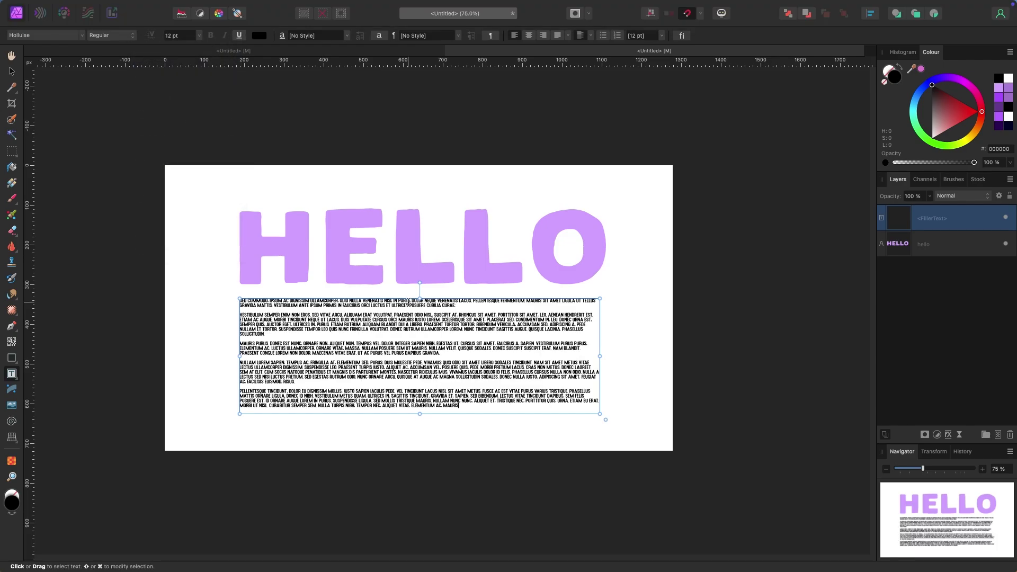
Step: Resize the filler text frame to be slightly narrower and taller, and delete it
left_click(12, 71)
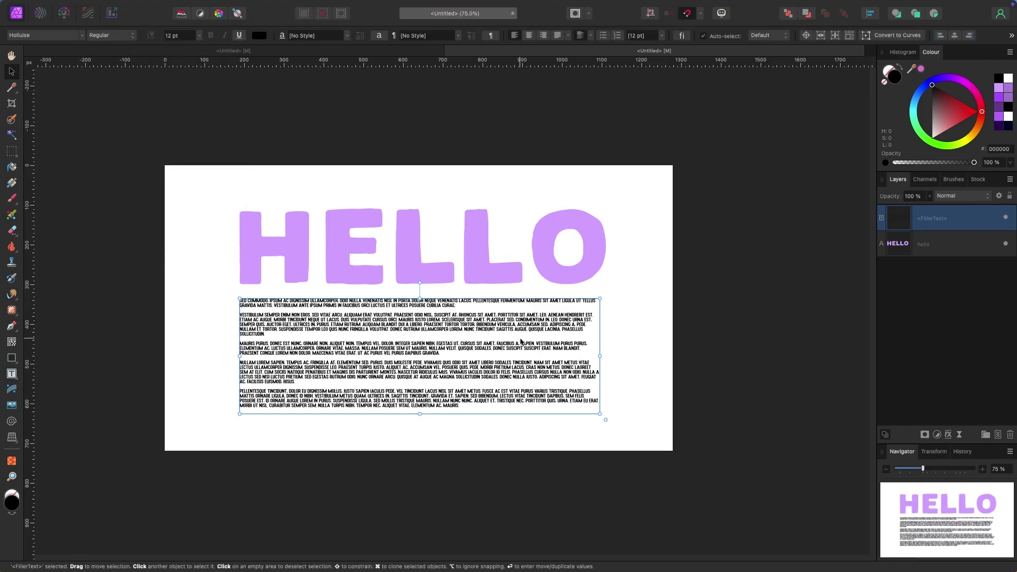
left_click_drag(600, 355, 570, 351)
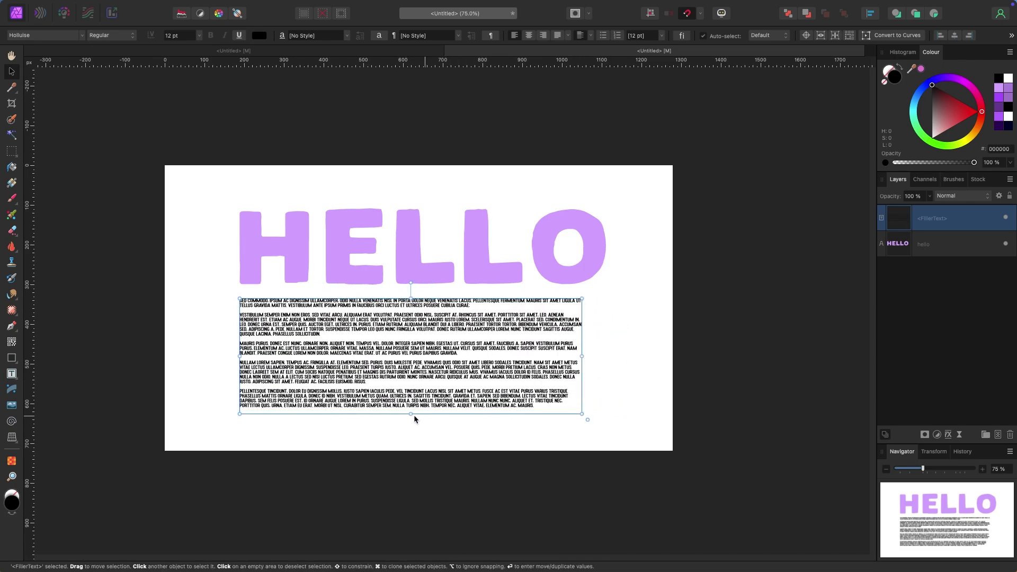
mouse_move(411, 414)
left_mouse_down()
mouse_move(411, 435)
mouse_move(411, 424)
left_mouse_up()
mouse_move(582, 362)
left_mouse_down()
mouse_move(638, 362)
mouse_move(588, 362)
left_mouse_up()
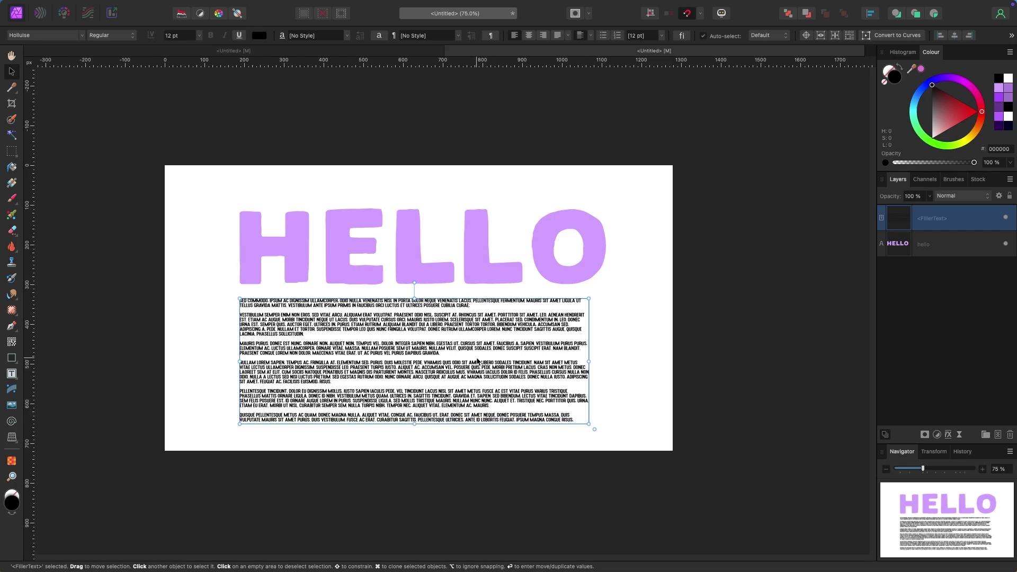
key("Delete")
Step: Move the HELLO text down to the centre of the page and open its layer effects
left_click_drag(431, 266, 424, 325)
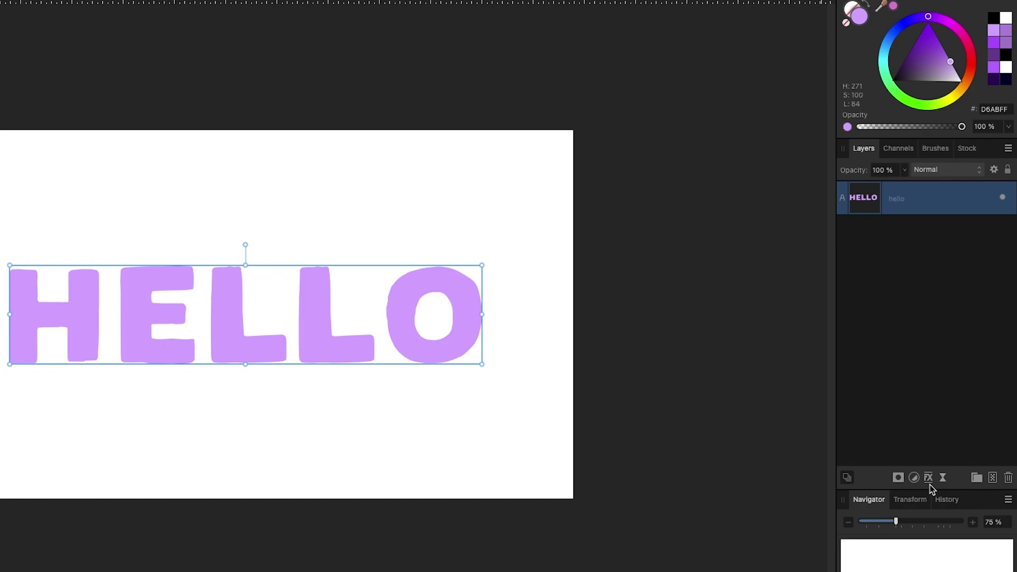
left_click(928, 478)
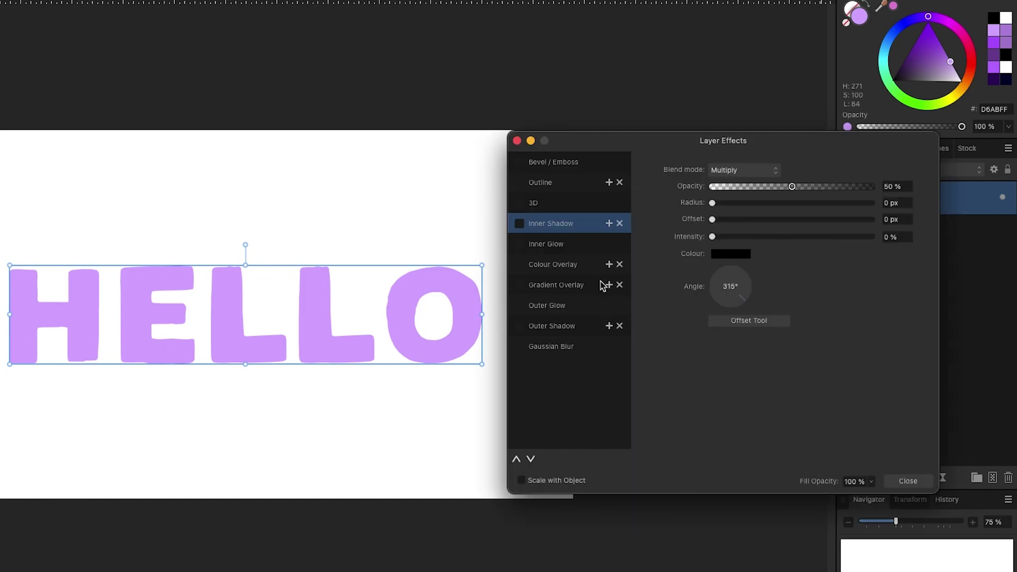
Step: Apply an outer shadow to HELLO with a radius of 26.8 px, offset of 4.1 px and intensity of 22%
left_click(563, 328)
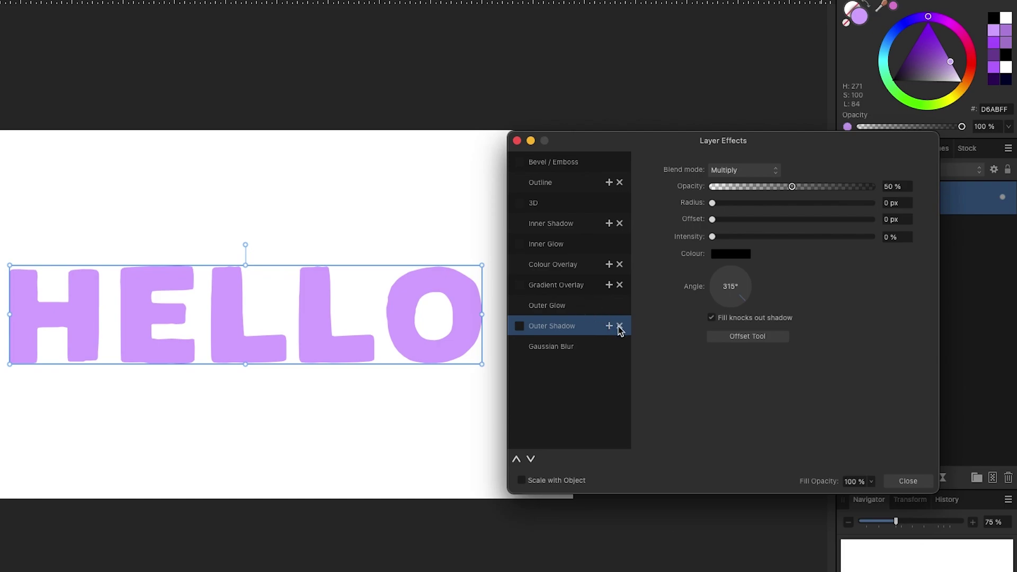
left_click(519, 328)
left_click_drag(712, 203, 747, 238)
left_click_drag(774, 203, 819, 208)
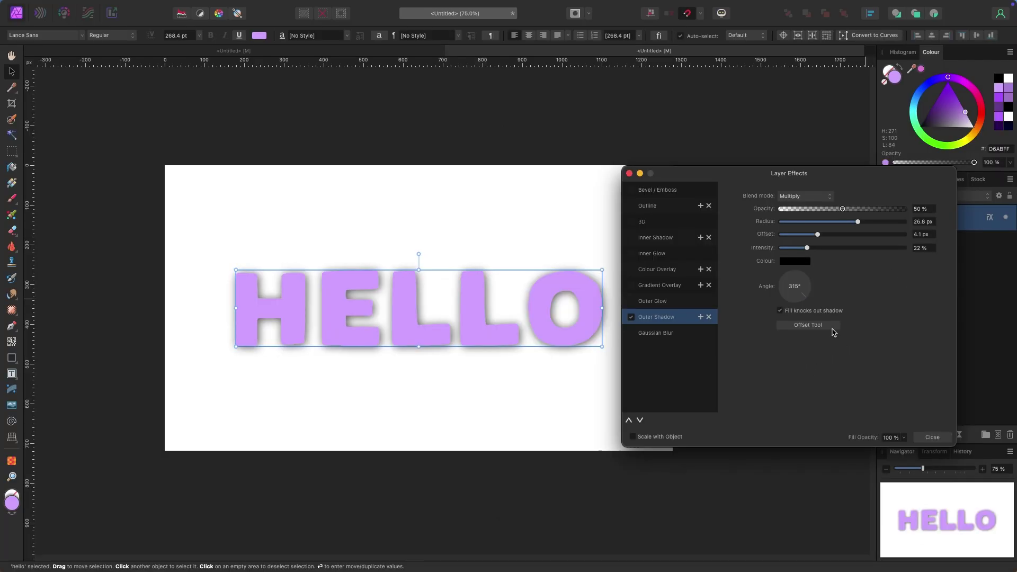
Step: Reposition the outer shadow with the Offset Tool to about 12.7 px at 205°, and switch the effect off
left_click(833, 328)
mouse_move(556, 322)
left_mouse_down()
mouse_move(561, 331)
mouse_move(538, 329)
mouse_move(561, 320)
mouse_move(492, 249)
mouse_move(430, 231)
mouse_move(445, 249)
mouse_move(424, 387)
mouse_move(551, 326)
left_mouse_up()
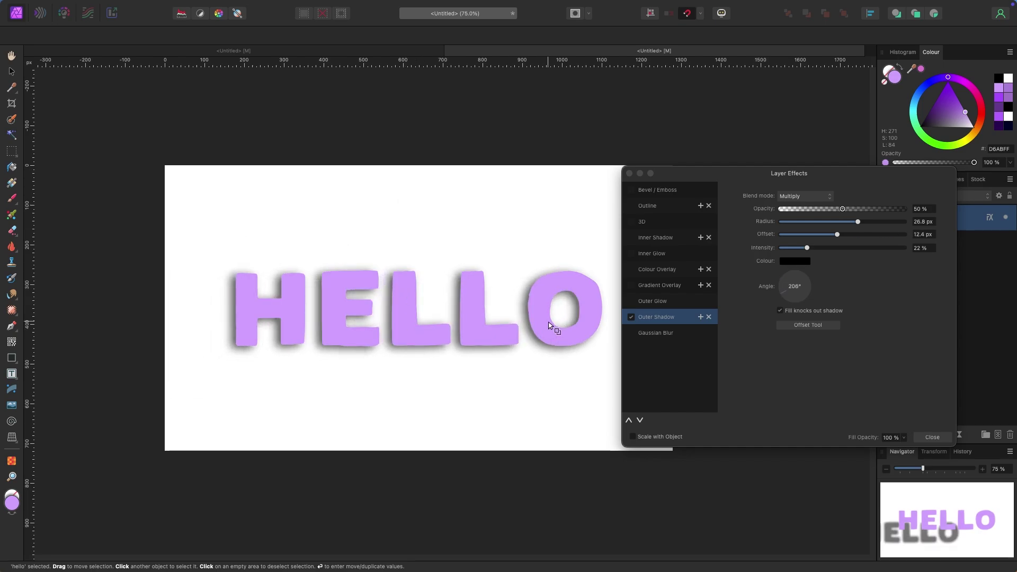
left_click(631, 317)
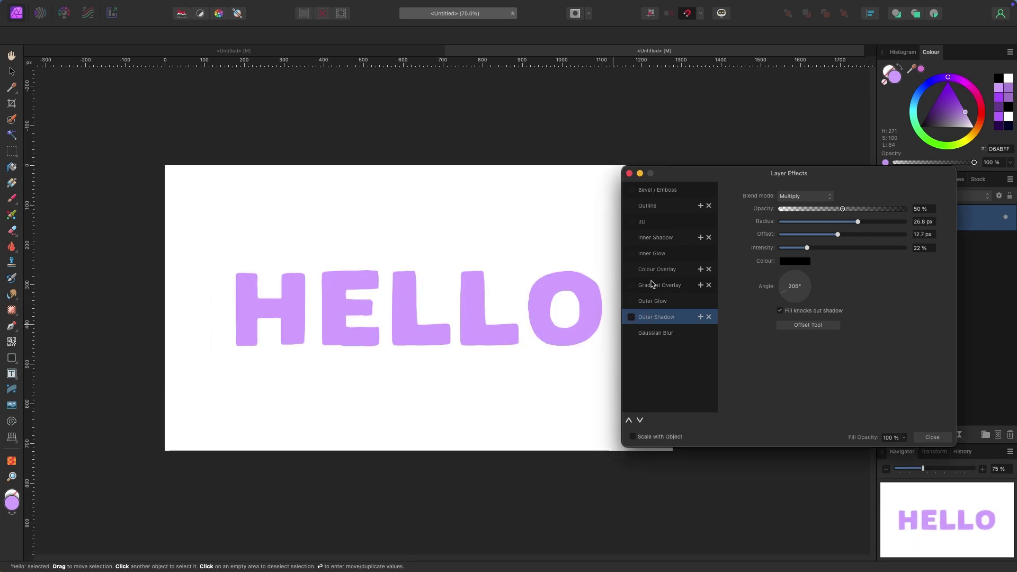
Step: Try a blue 0066FF outer glow on HELLO with a 21.4 px radius and 46% intensity, and switch it off
left_click(654, 301)
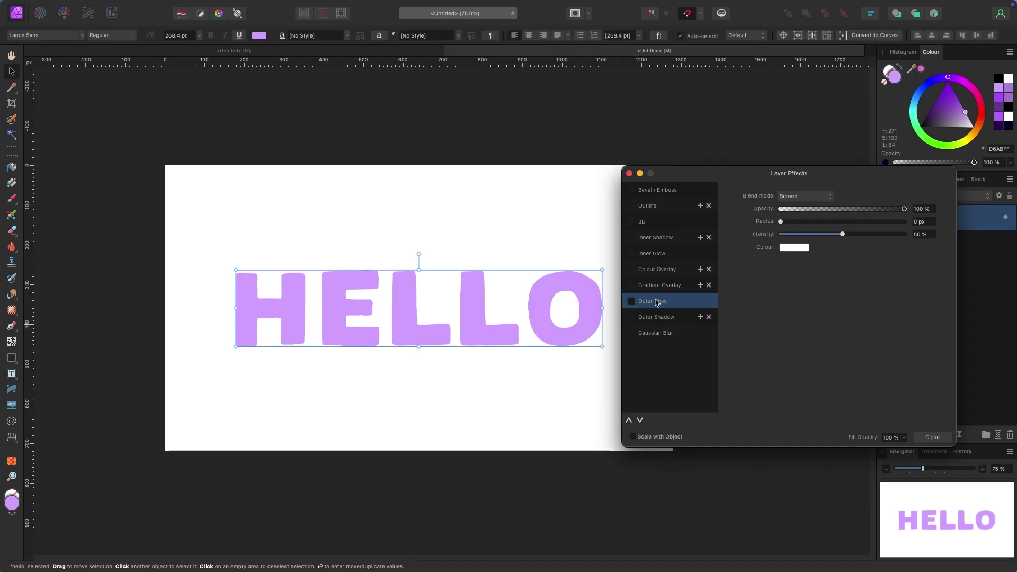
left_click(631, 301)
left_click_drag(780, 222, 827, 223)
left_click(794, 249)
left_click_drag(801, 309, 801, 311)
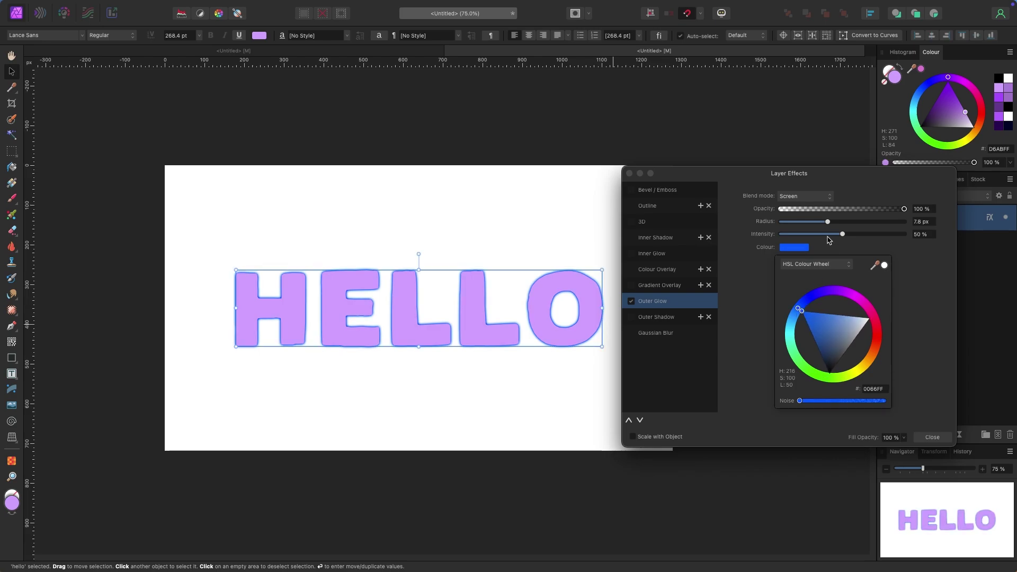
mouse_move(833, 226)
left_mouse_down()
mouse_move(859, 223)
mouse_move(840, 239)
left_mouse_up()
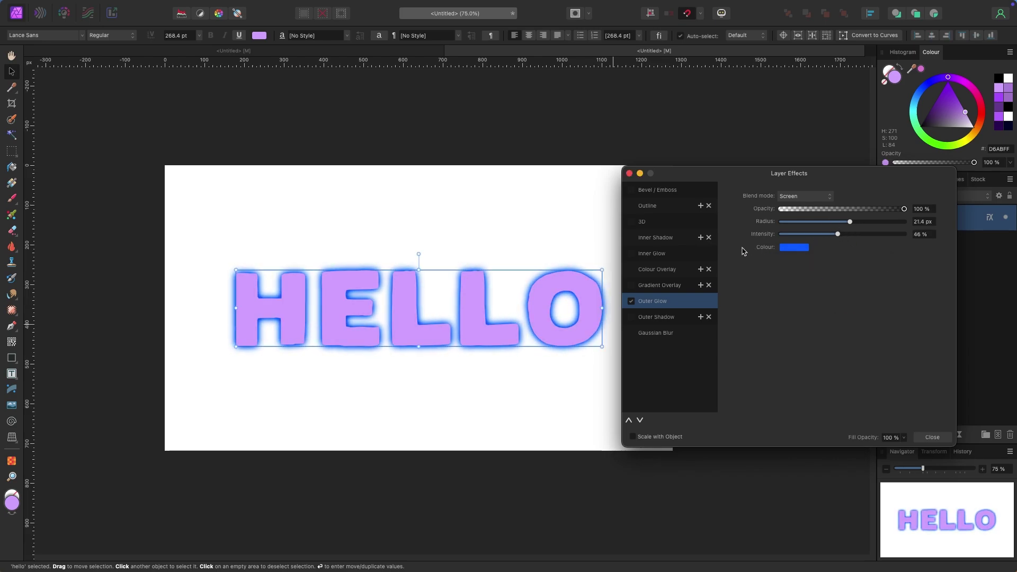
left_click(631, 302)
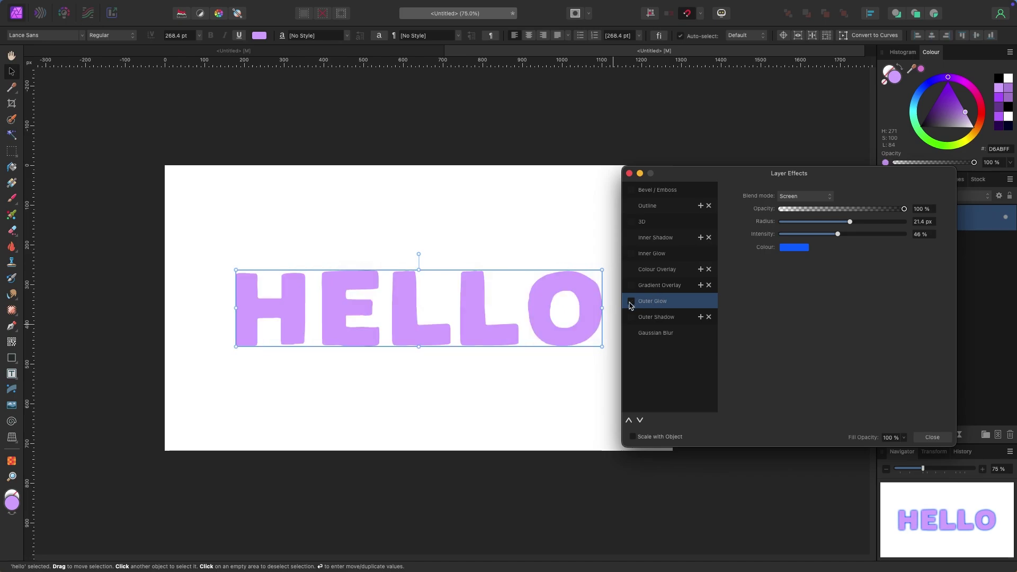
Step: Try a solid black outside outline on HELLO with a radius of about 8.1 px, and switch it off
left_click(660, 211)
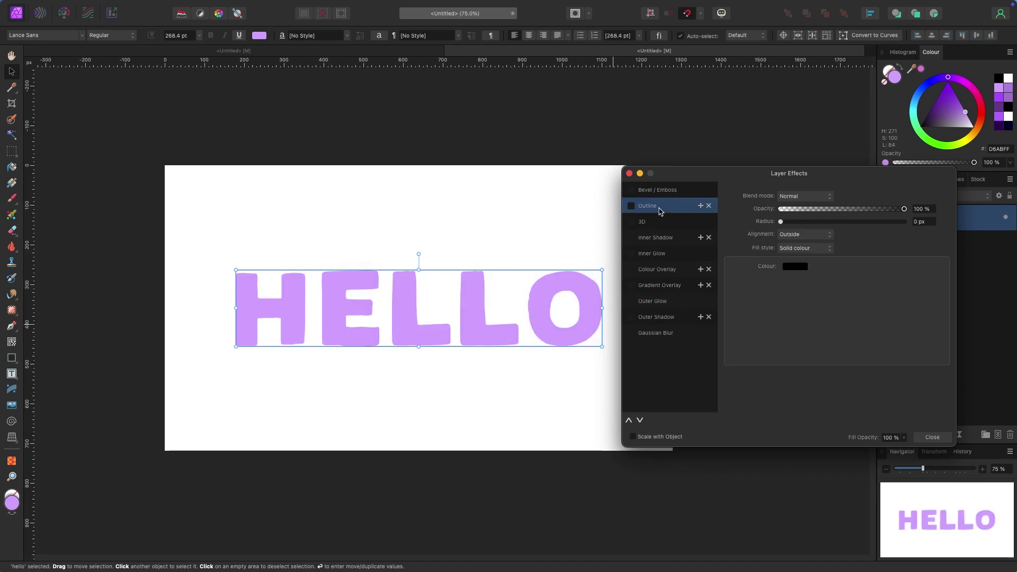
left_click(631, 207)
left_click_drag(781, 222, 828, 222)
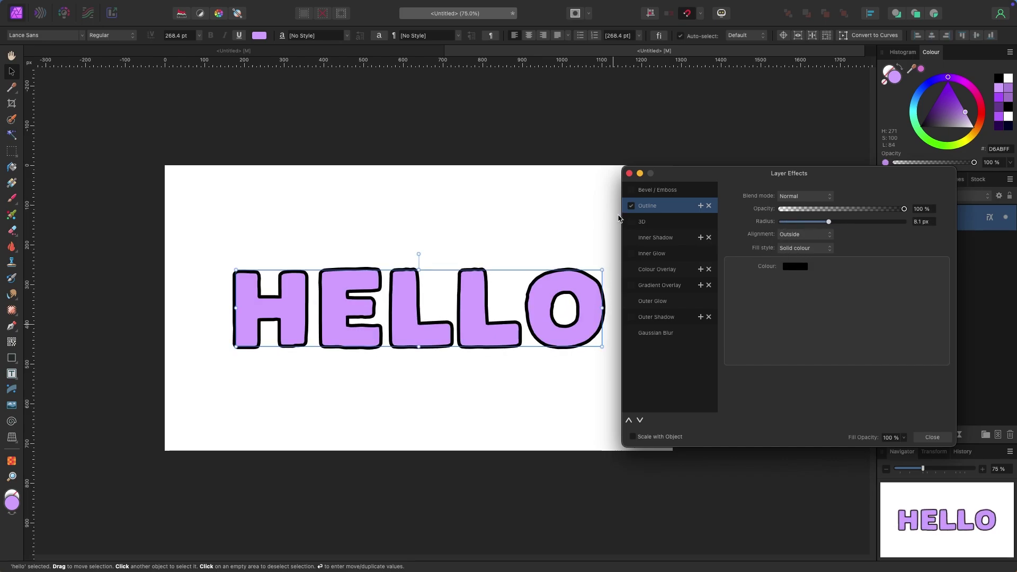
left_click(631, 207)
Step: Apply an inner shadow to HELLO with a radius of 16 px, offset of 9.3 px and intensity of 23%
left_click(662, 237)
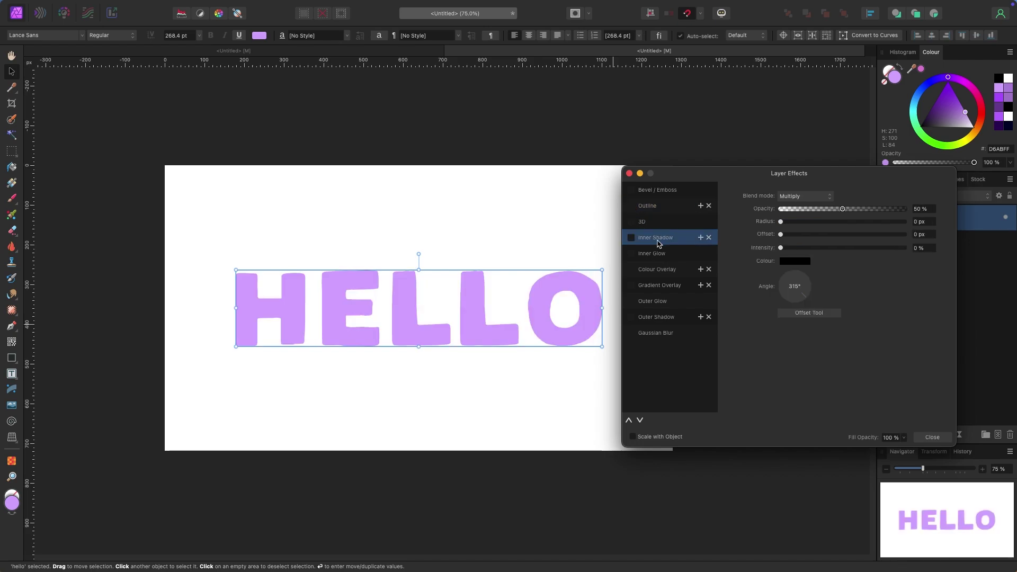
left_click(631, 238)
left_click_drag(780, 222, 842, 222)
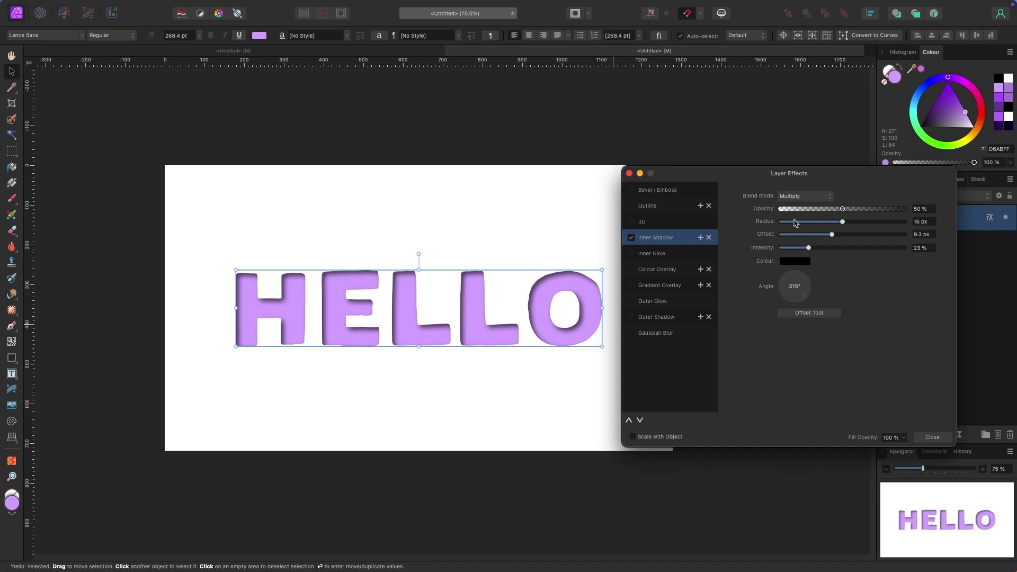
Step: Switch off the inner shadow effect on the HELLO text
left_click(932, 437)
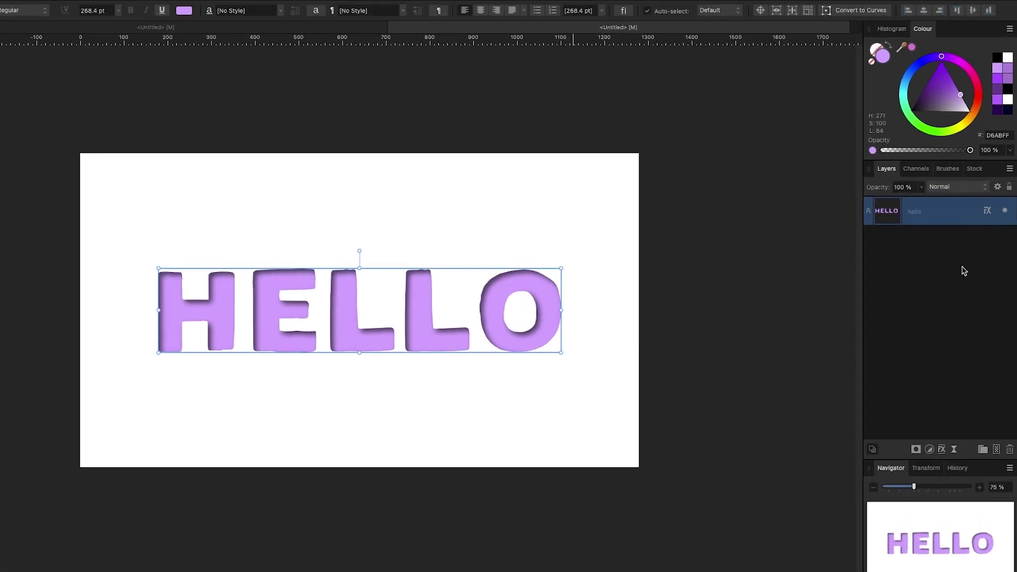
left_click(986, 208)
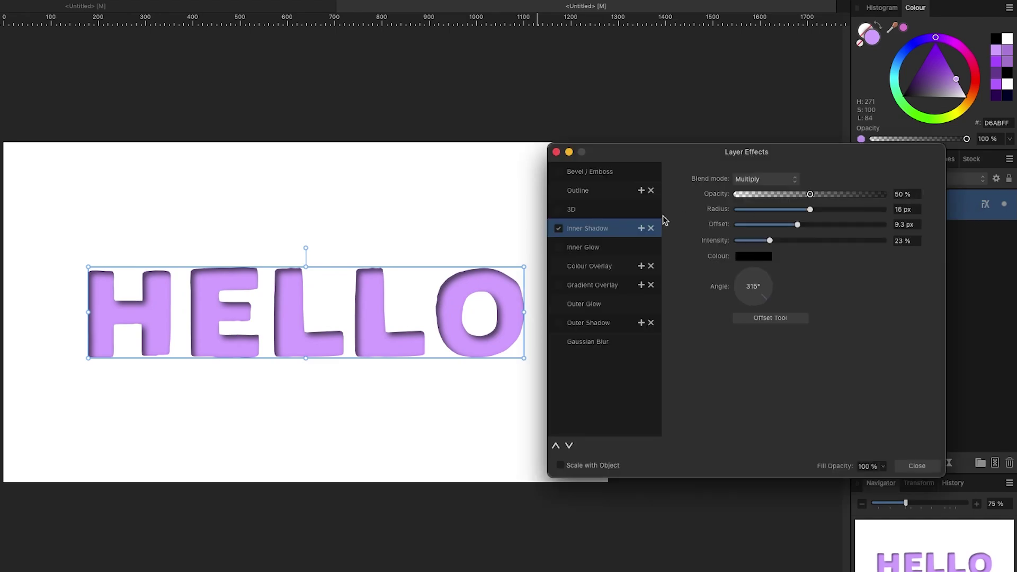
left_click(559, 229)
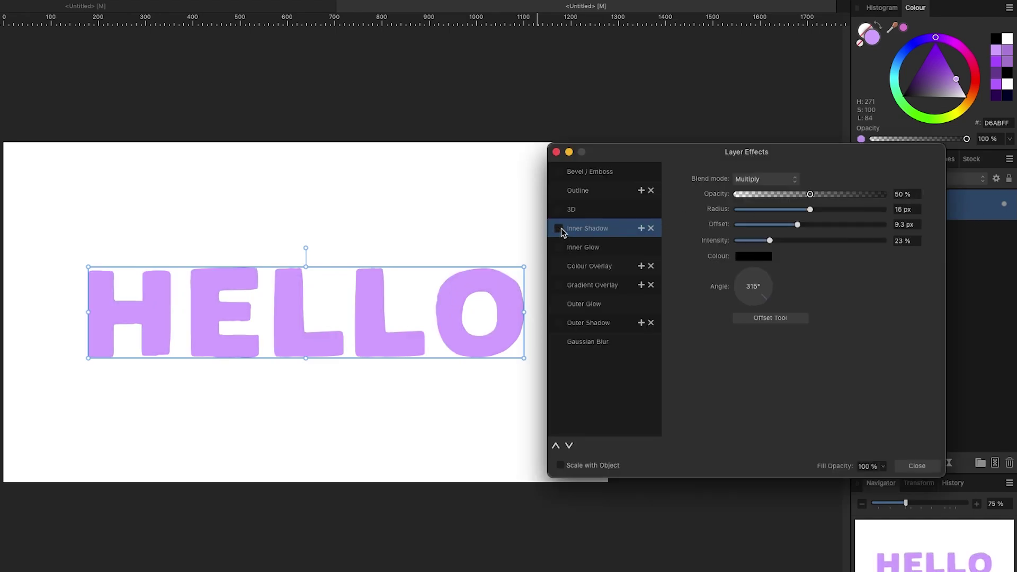
left_click(917, 465)
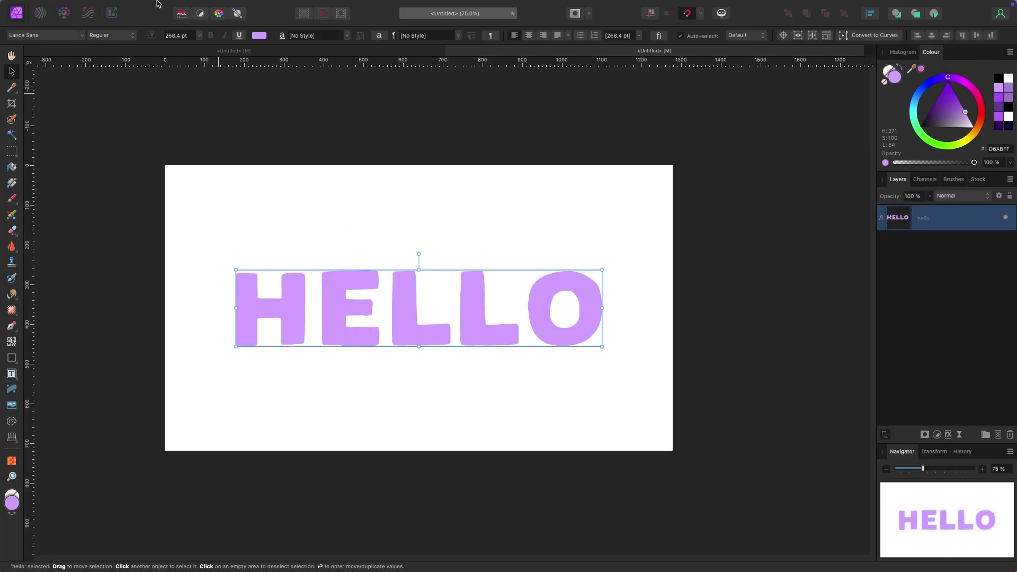
Step: Add a live Perspective filter to the HELLO layer and pull the word's upper-right corner straight up
left_click(64, 0)
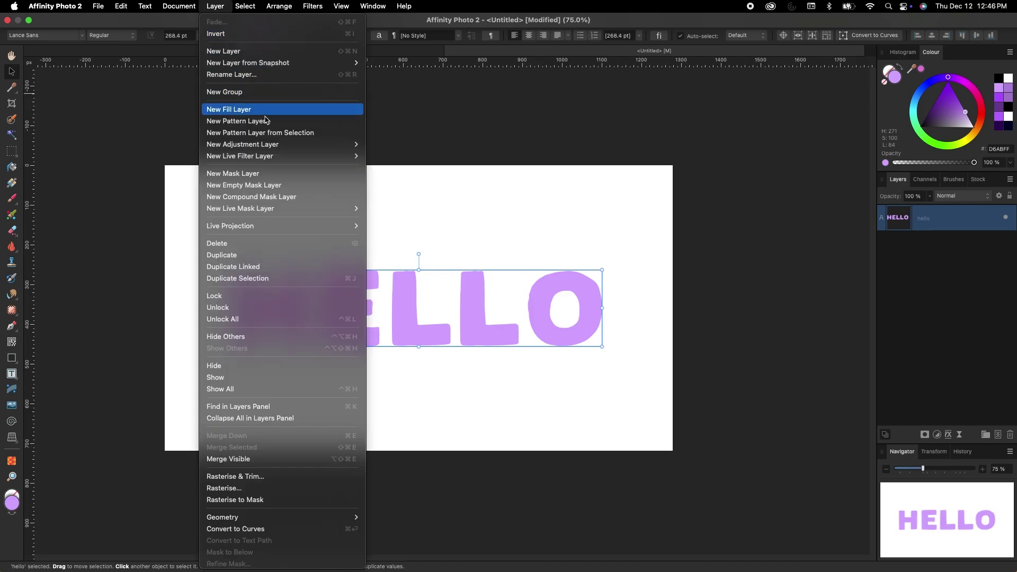
mouse_move(271, 161)
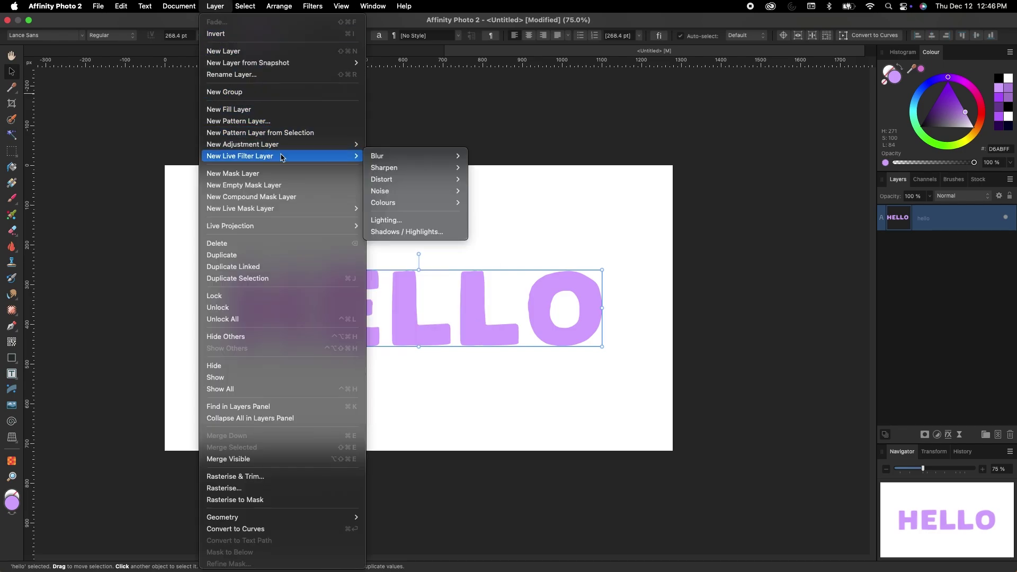
mouse_move(413, 183)
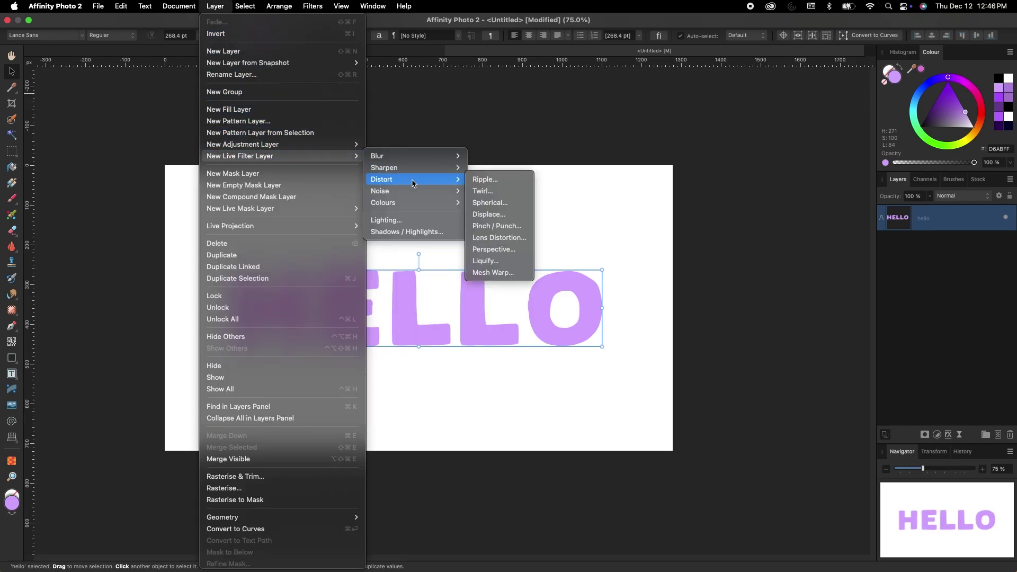
left_click(517, 252)
left_click_drag(744, 414, 691, 255)
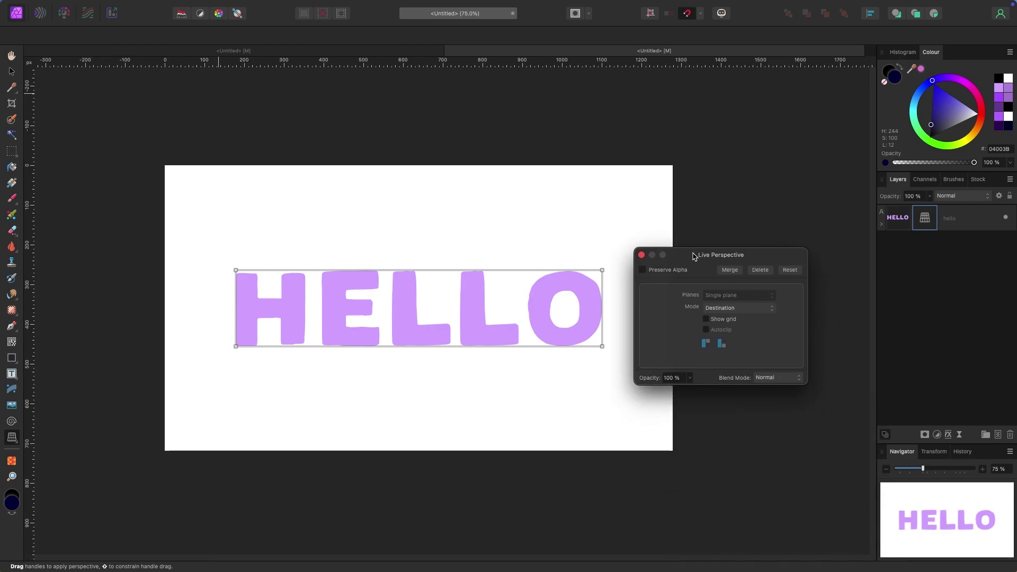
left_click(882, 224)
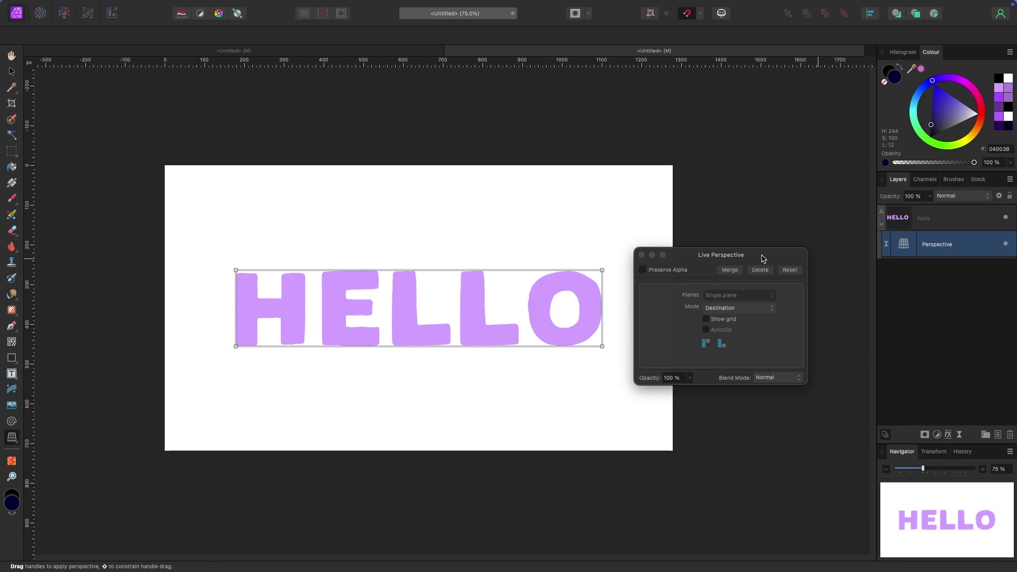
left_click_drag(602, 273, 600, 220)
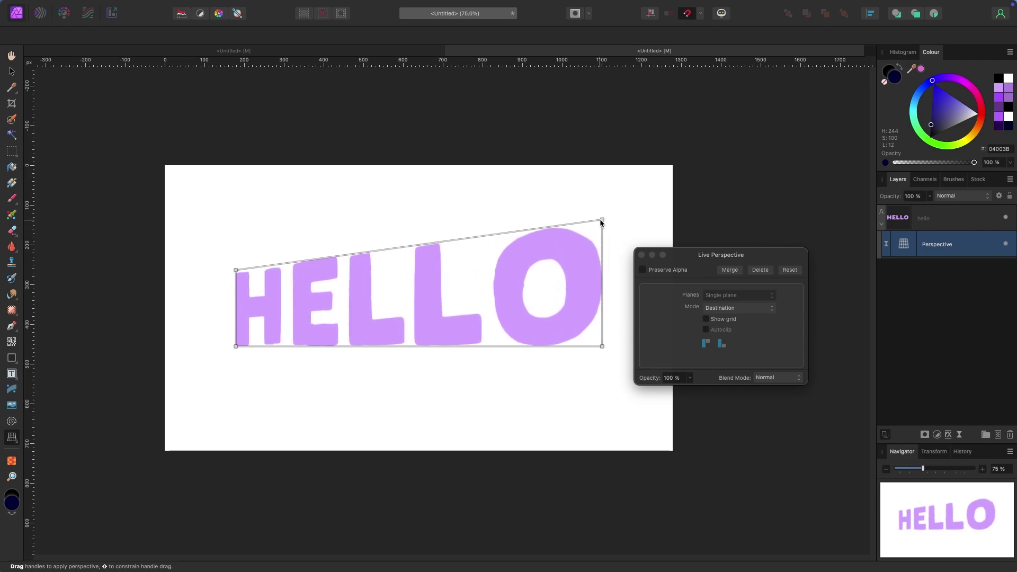
left_click(641, 255)
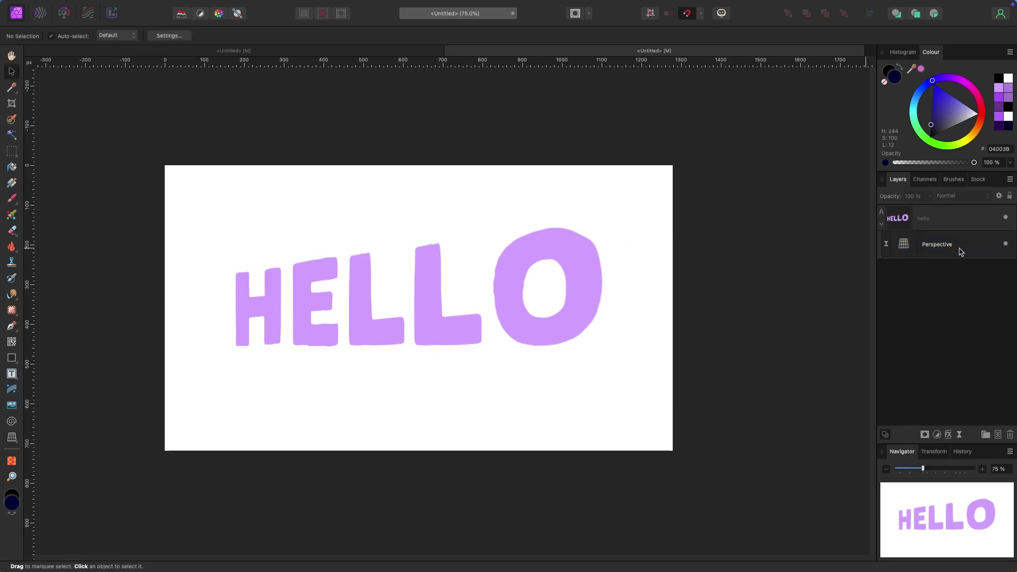
Step: Compare HELLO with the Perspective filter hidden and shown
left_click(1005, 245)
left_click(1006, 246)
left_click(1006, 245)
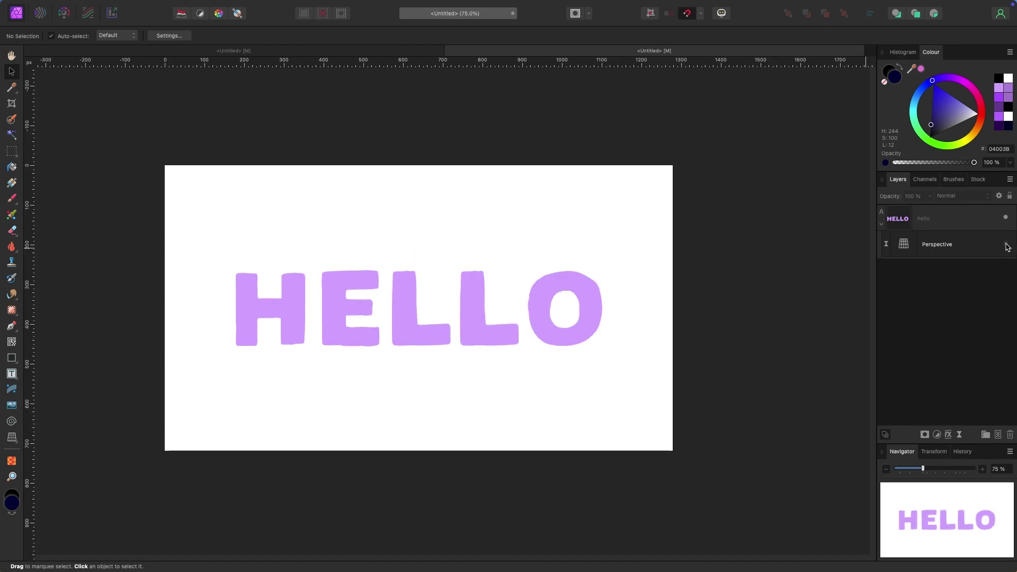
left_click(1006, 245)
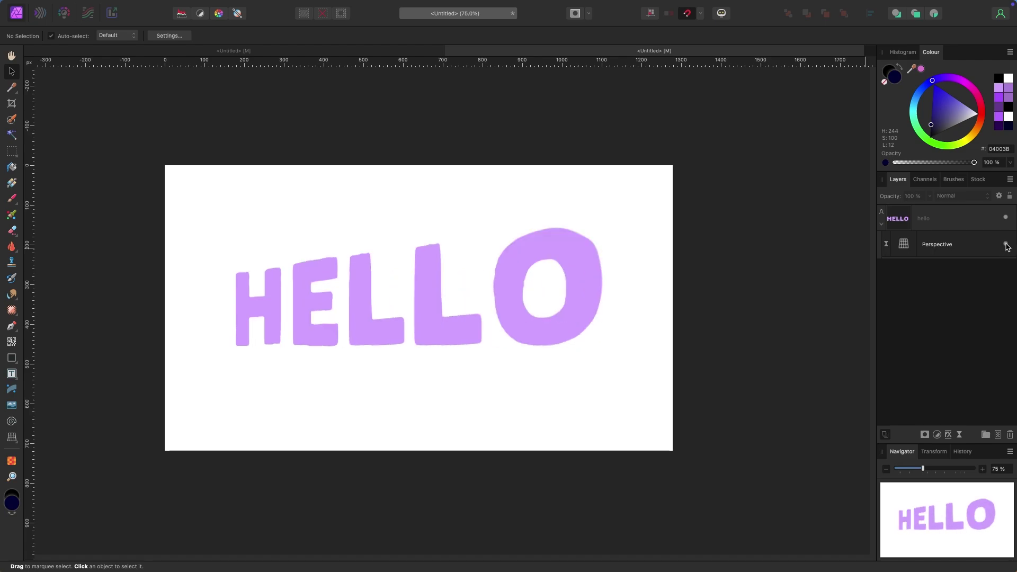
Step: Reopen the Perspective filter, nudge its upper-right corner slightly inward and down, and delete the filter
left_click(906, 247)
left_click_drag(781, 418, 723, 244)
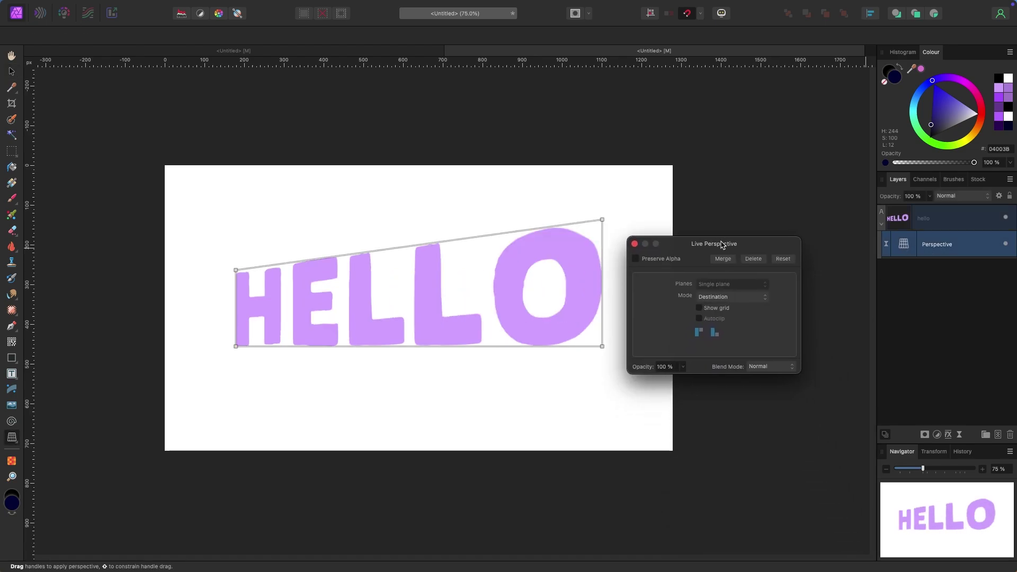
mouse_move(602, 219)
left_mouse_down()
mouse_move(597, 238)
mouse_move(596, 225)
left_mouse_up()
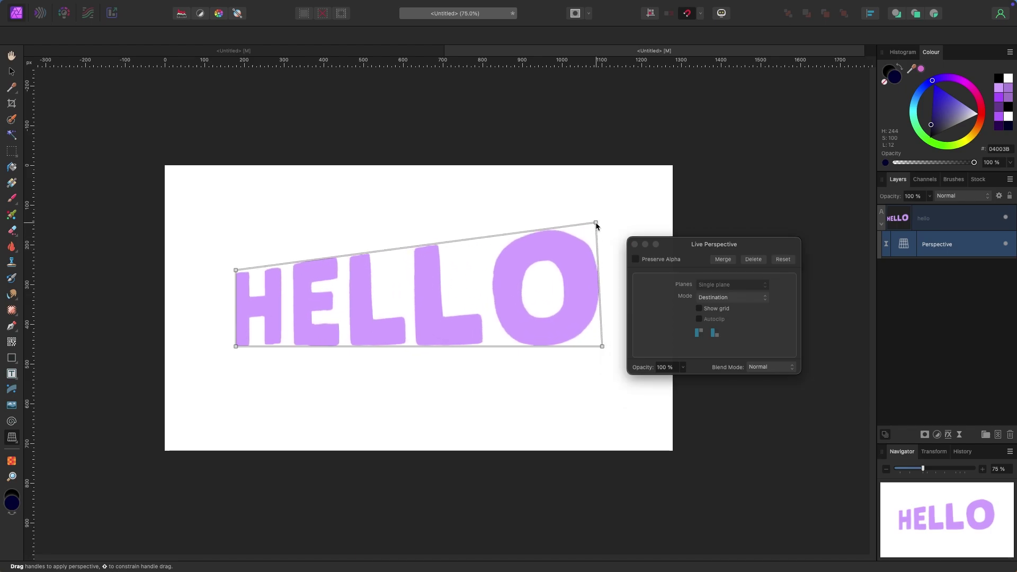
left_click(753, 259)
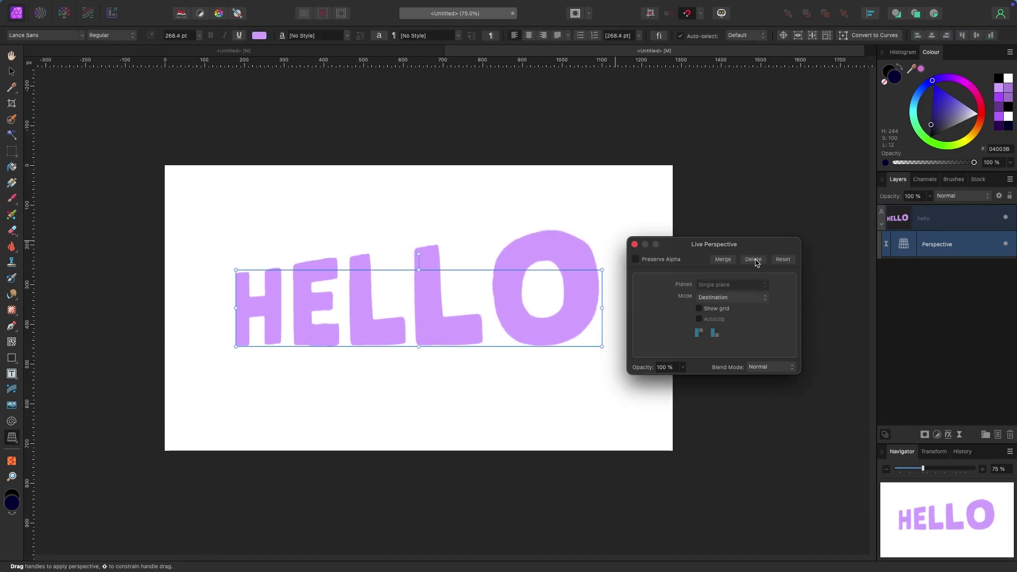
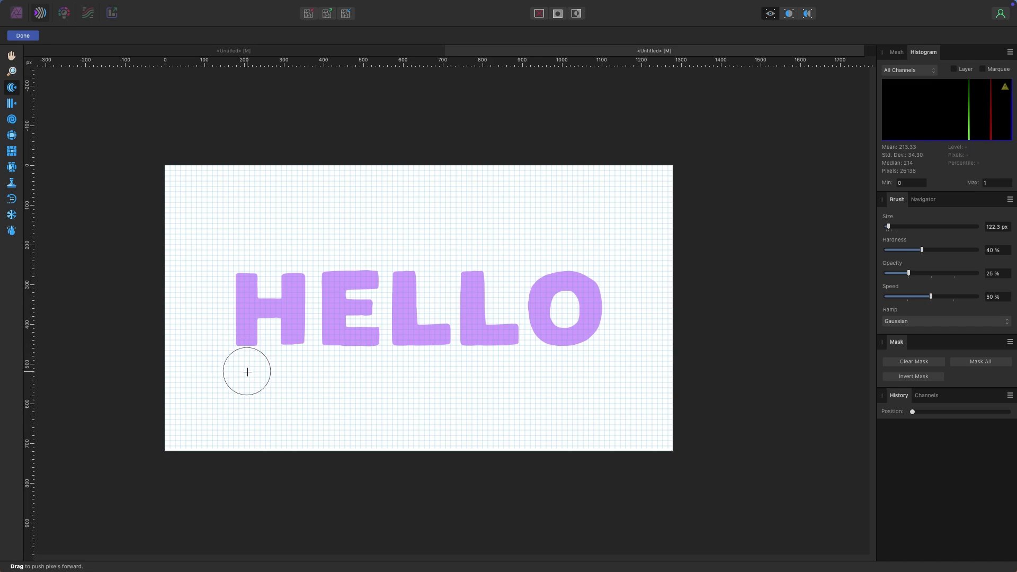
Step: Set the Liquify brush size to 162.2 px
key("bracketleft")
key("bracketleft")
key("bracketleft")
key("bracketleft")
key("bracketleft")
key("bracketleft")
key("bracketright")
key("bracketright")
key("bracketright")
key("bracketright")
key("bracketright")
key("bracketright")
key("bracketright")
key("bracketright")
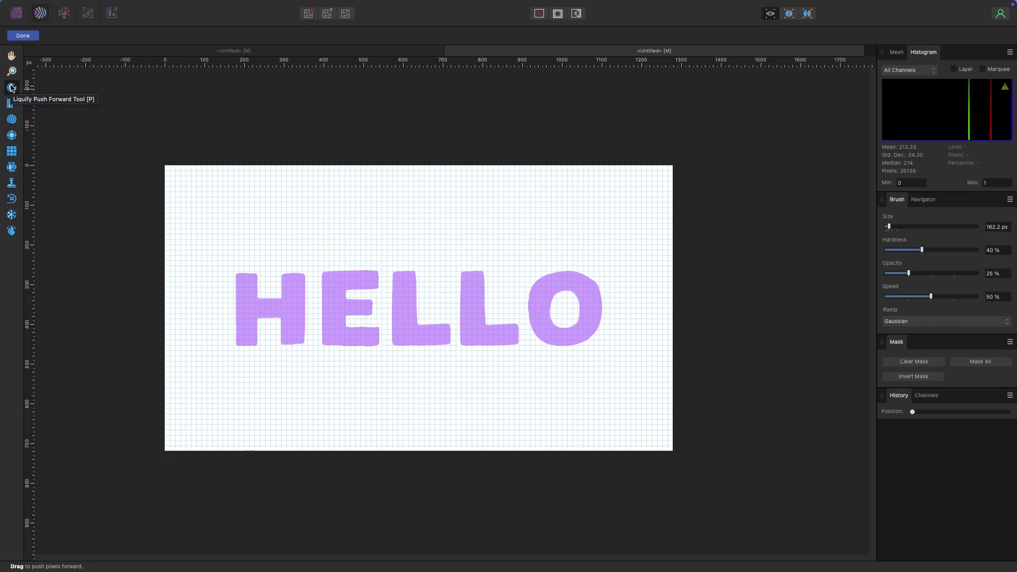
Step: Try smearing the HELLO letters sideways with the Liquify Push Forward Tool, and undo all the strokes
mouse_move(241, 332)
left_mouse_down()
mouse_move(339, 334)
mouse_move(392, 318)
mouse_move(497, 307)
left_mouse_up()
mouse_move(504, 310)
left_mouse_down()
mouse_move(585, 318)
mouse_move(625, 304)
left_mouse_up()
key("super+z")
key("super+z")
key("super+z")
key("super+z")
key("super+z")
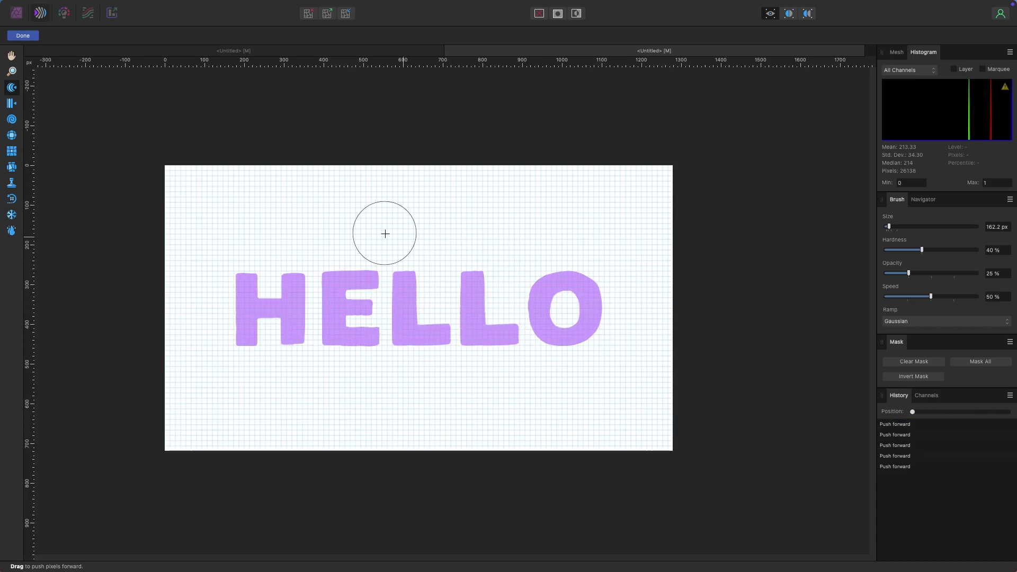
Step: Roughen the edges of the HELLO letters with Liquify turbulence strokes and apply the distortion
left_click(12, 168)
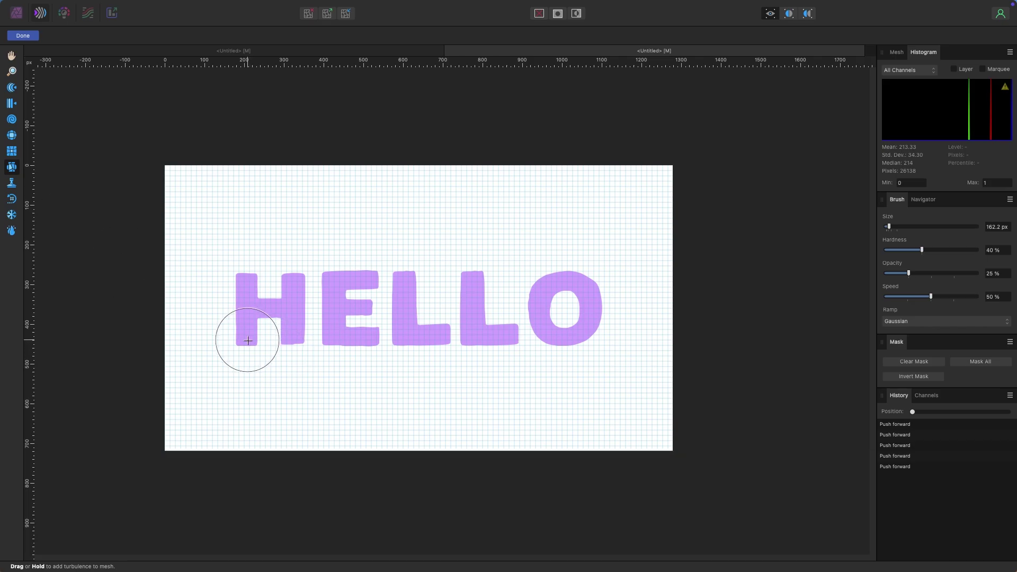
left_click_drag(247, 340, 294, 339)
left_click_drag(329, 268, 332, 274)
left_click_drag(398, 277, 411, 281)
left_click_drag(546, 326, 549, 328)
mouse_move(503, 336)
left_mouse_down()
mouse_move(498, 324)
mouse_move(452, 340)
mouse_move(376, 341)
left_mouse_up()
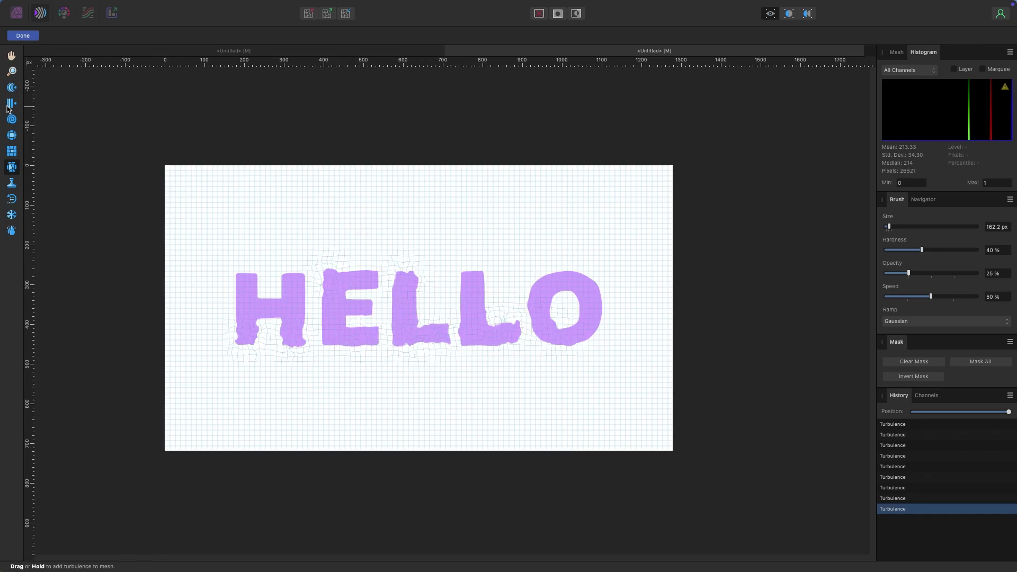
left_click(23, 35)
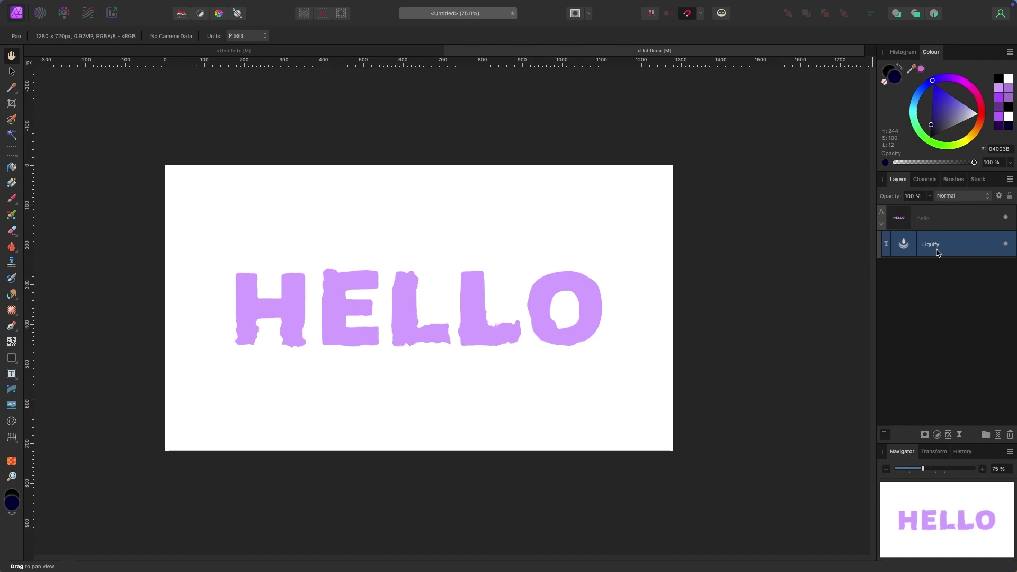
Step: Compare HELLO with the Liquify filter hidden and shown, and delete the filter
left_click(1006, 245)
left_click(1006, 244)
left_click(1006, 245)
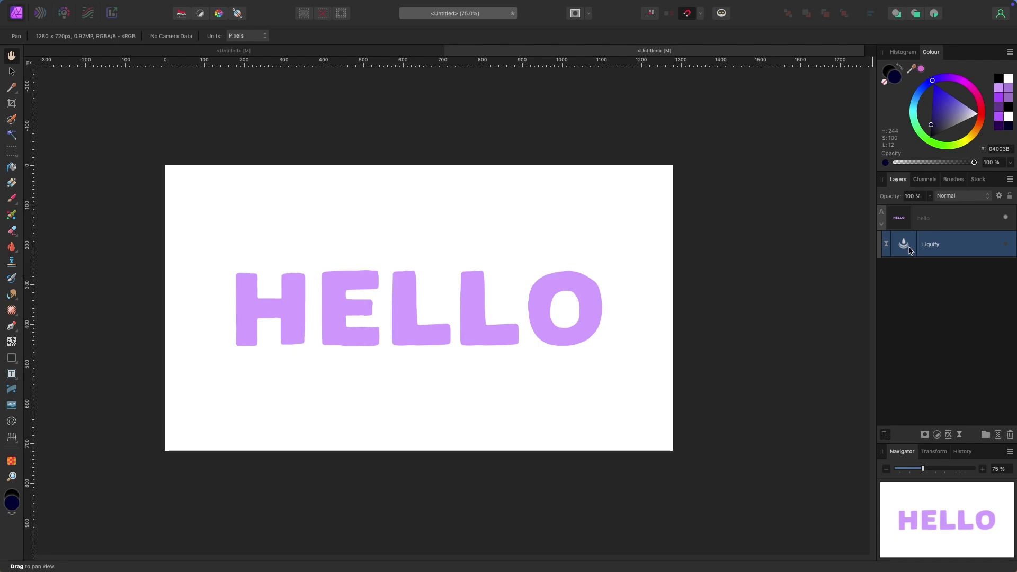
key("Delete")
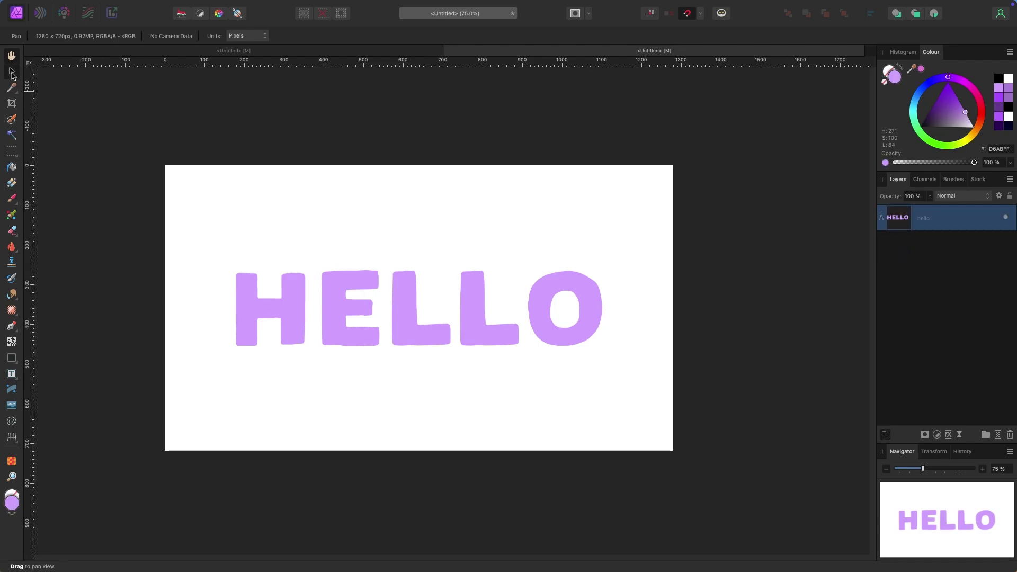
key("t")
left_click(456, 306)
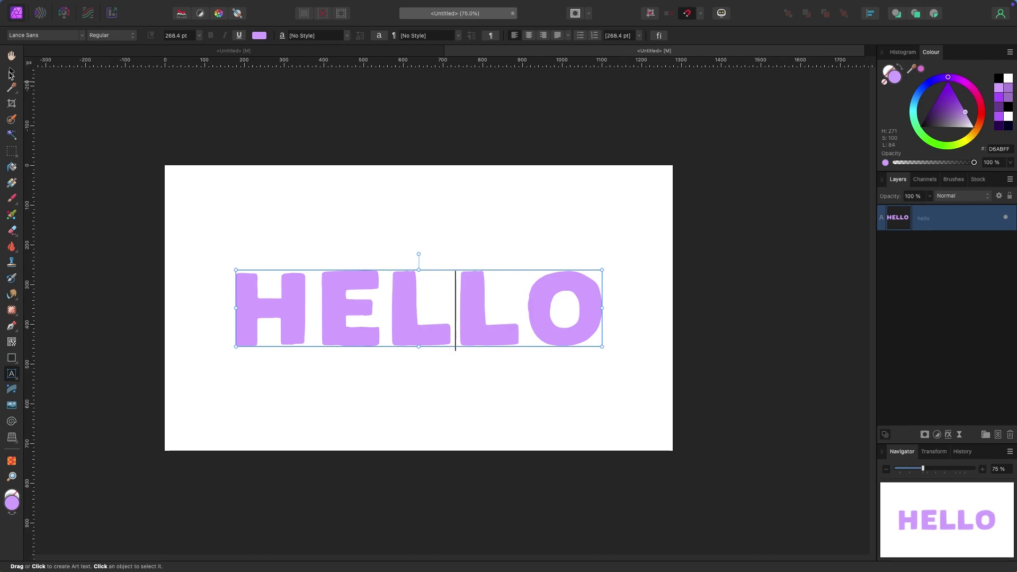
key("Escape")
left_click_drag(434, 325, 420, 318)
key("super+z")
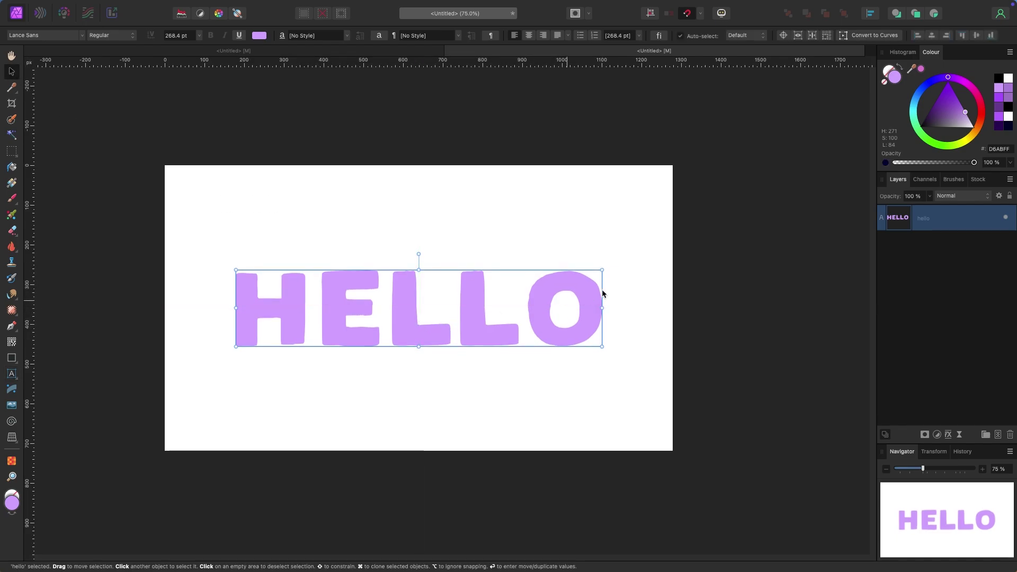
left_click(614, 287)
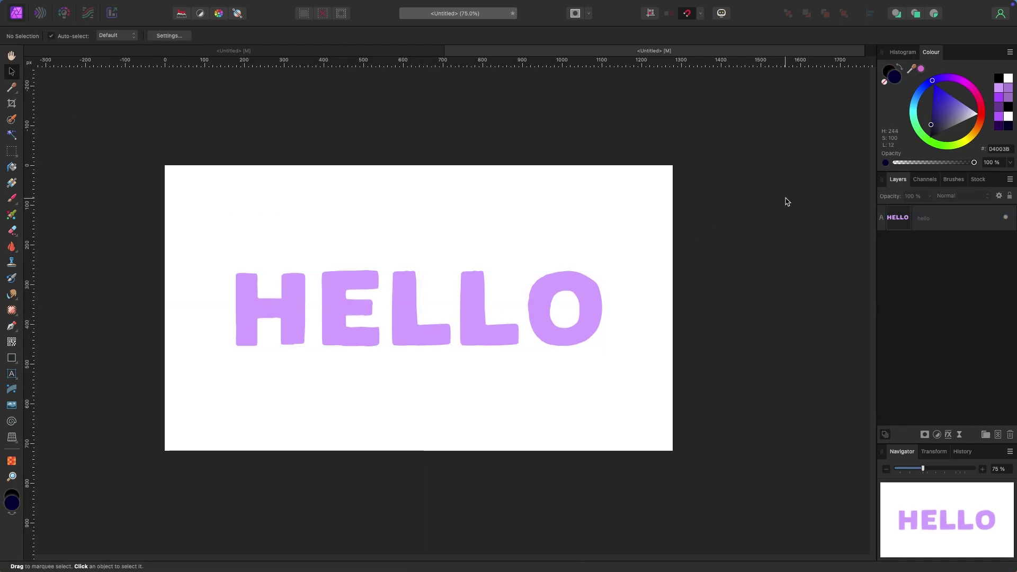
Step: Place the light-brown cracked earth photo from the Pixabay "cracked texture" stock images on the canvas
left_click(978, 180)
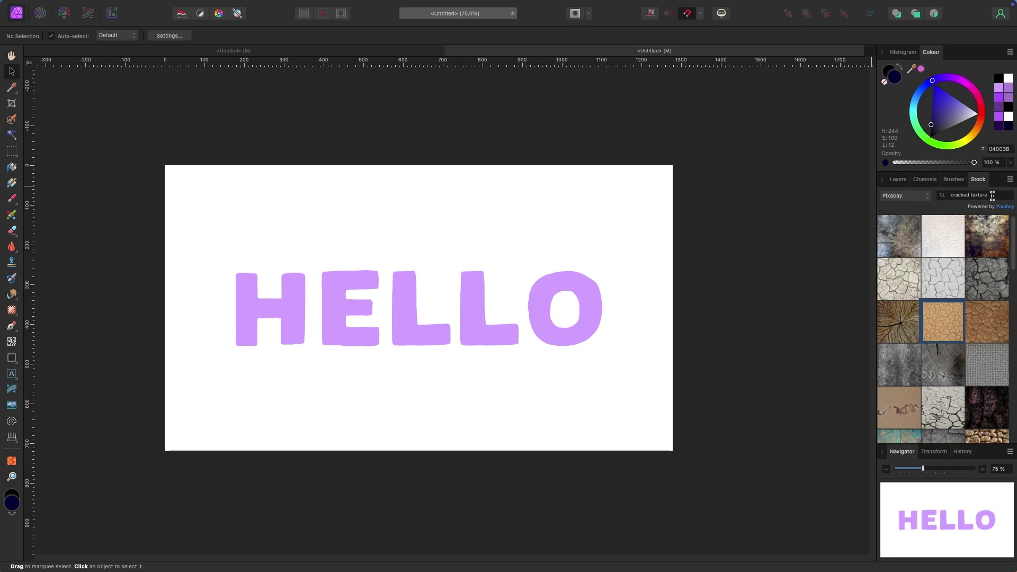
left_click_drag(942, 316, 425, 311)
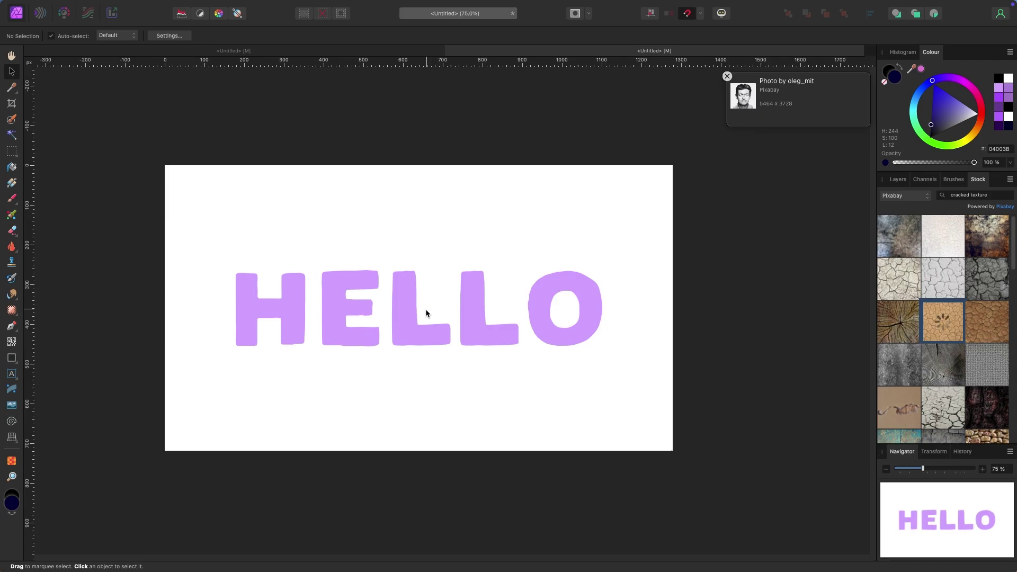
key("super+minus")
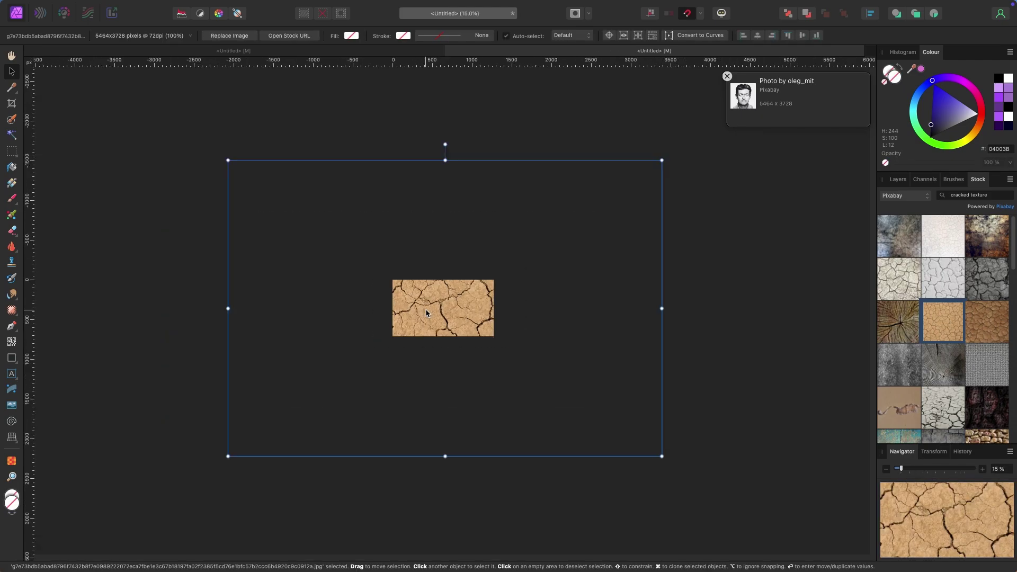
Step: Scale the cracked earth image down to 25% and align it to the page's left edge so it covers the canvas
left_click_drag(227, 157, 554, 382)
left_click_drag(591, 410, 431, 300)
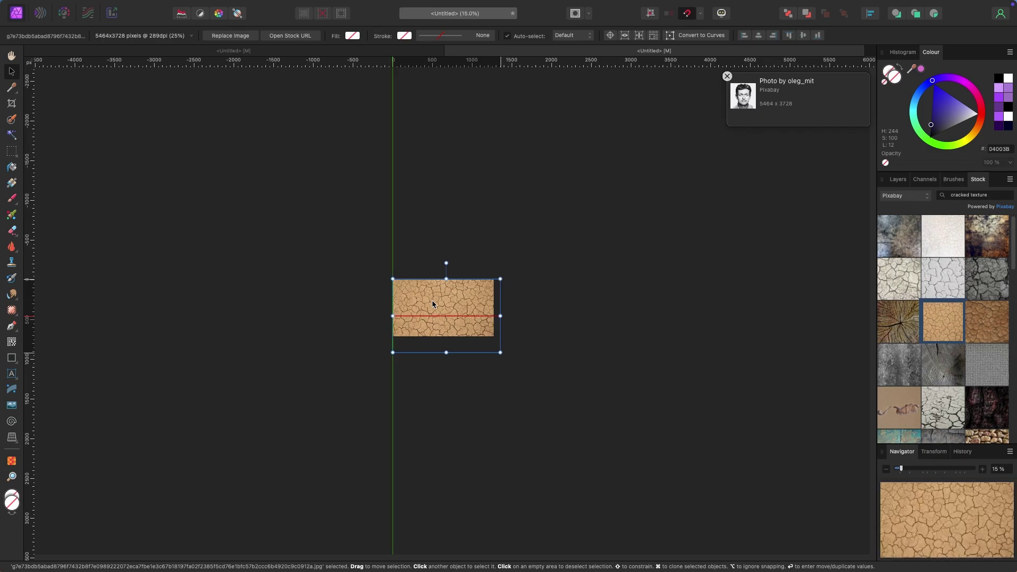
key("super+plus")
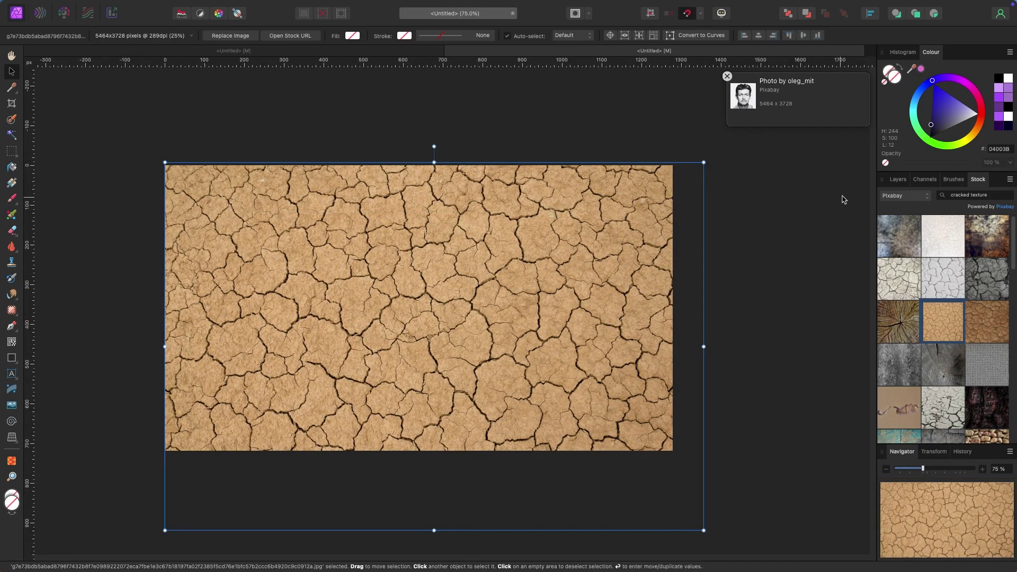
Step: Move the cracked earth image layer below the HELLO text and select the text
left_click(899, 185)
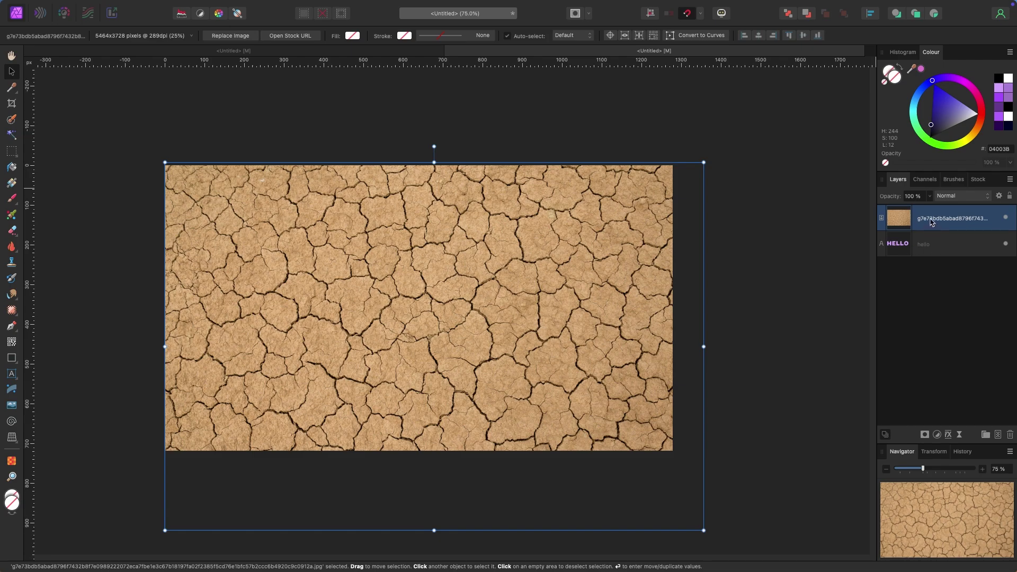
left_click_drag(932, 223, 932, 254)
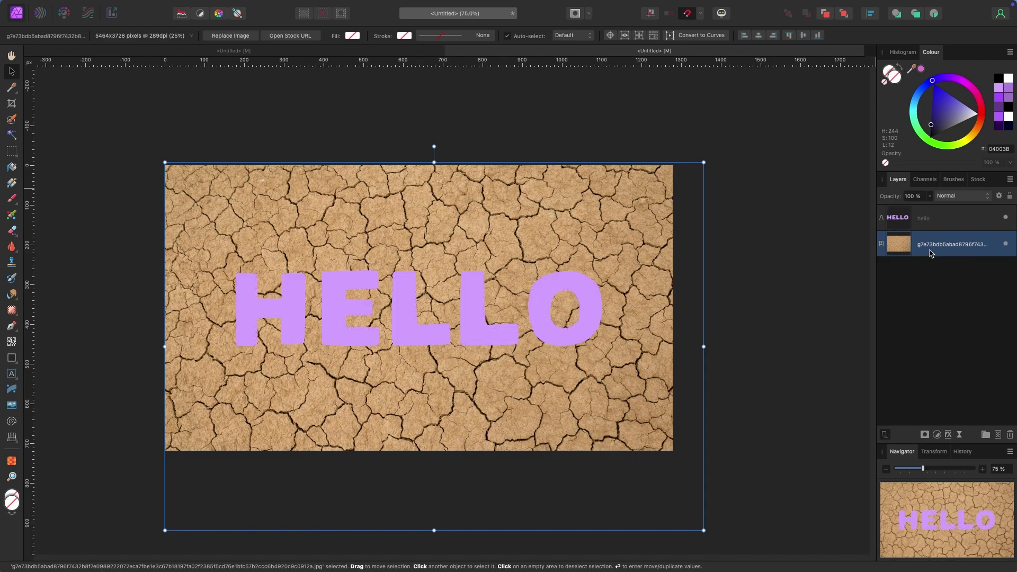
left_click(480, 320)
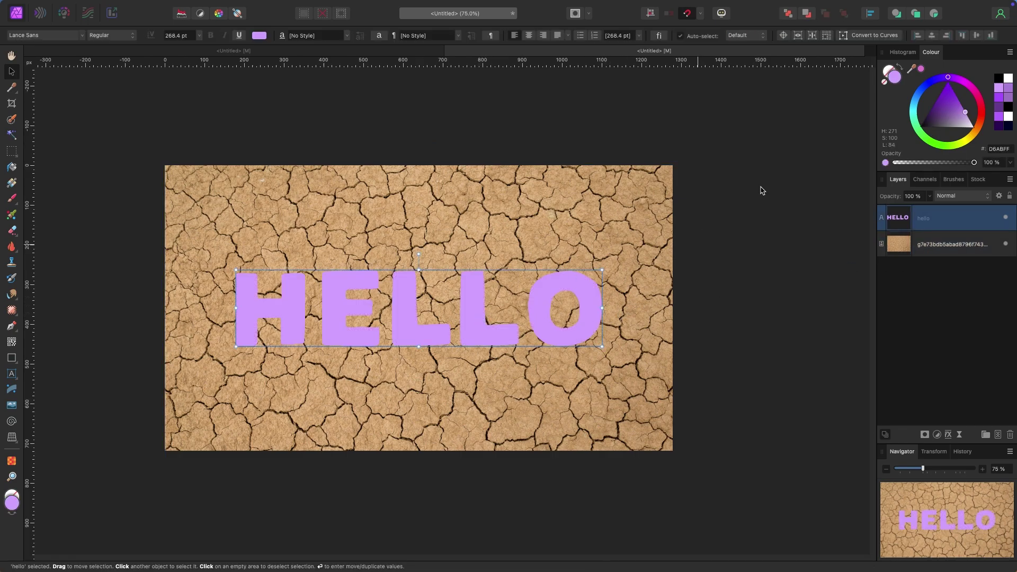
Step: Recolour the HELLO text white (FFFFFF) and add a live Displace filter layer to it
left_click_drag(962, 110, 974, 128)
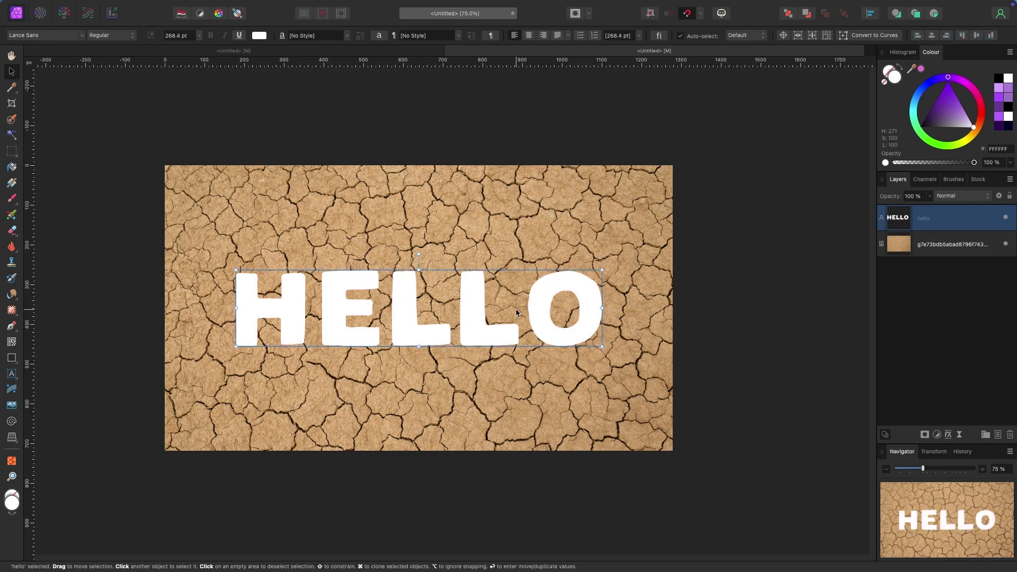
left_click(214, 6)
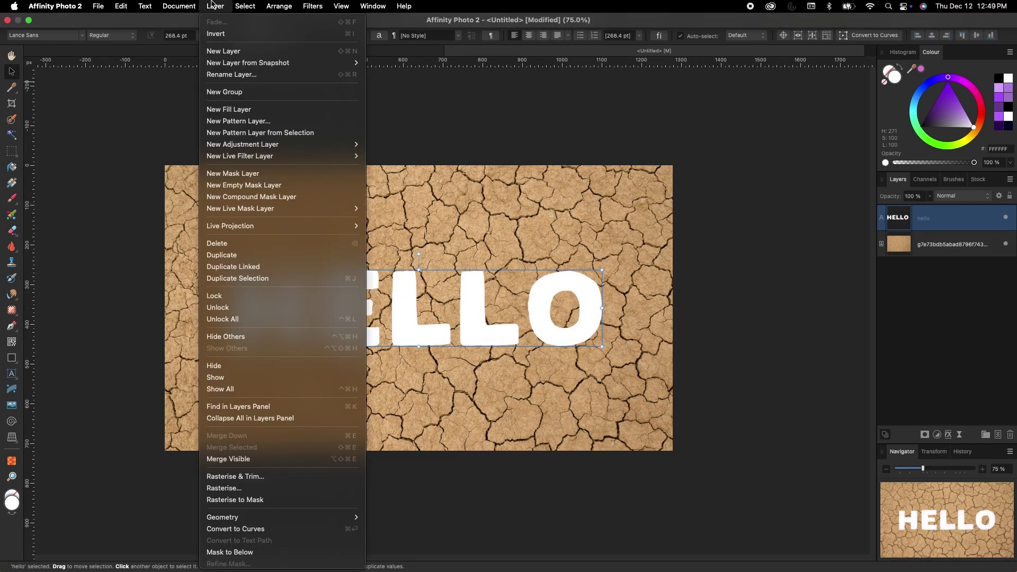
mouse_move(279, 157)
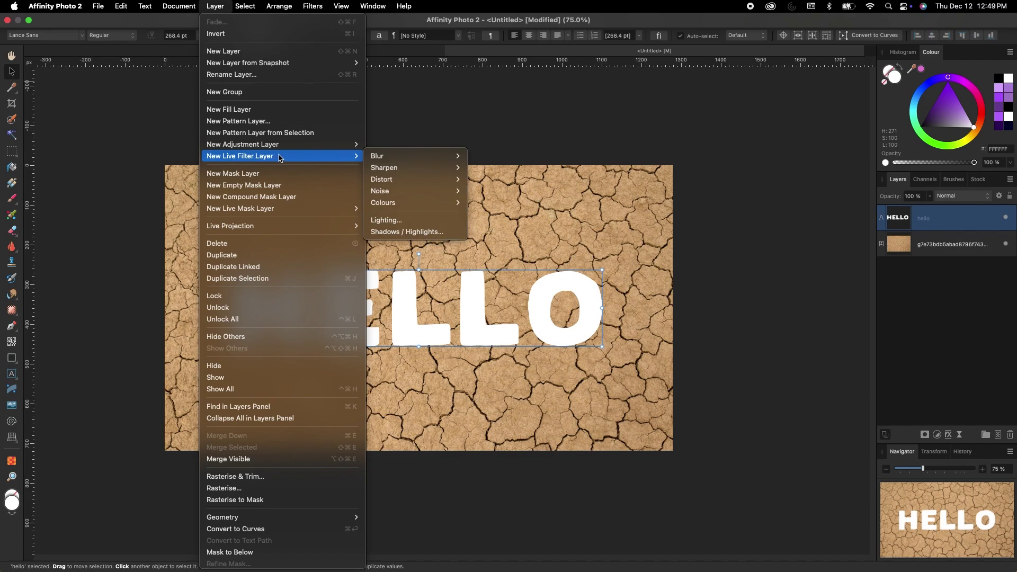
mouse_move(395, 183)
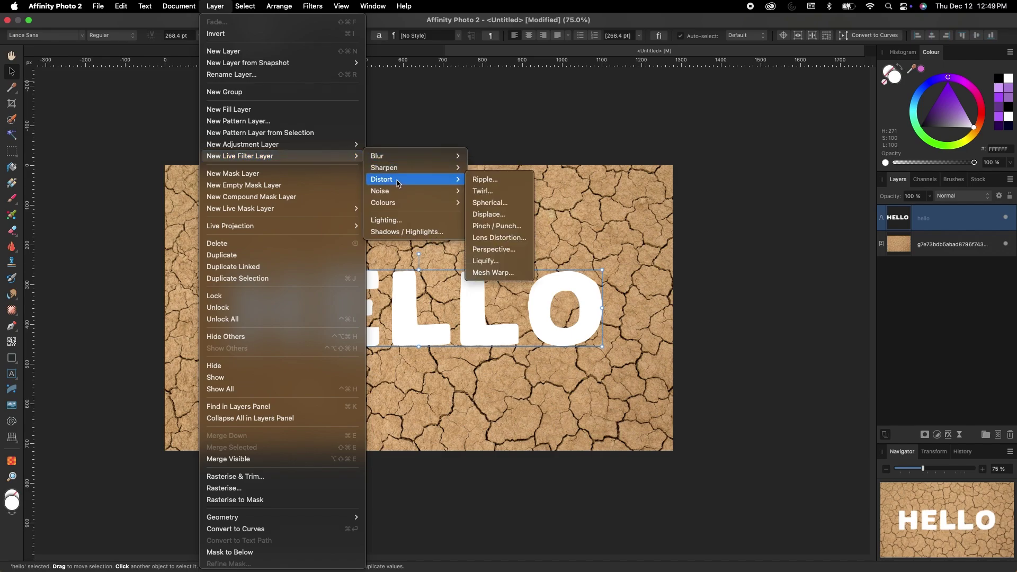
left_click(496, 215)
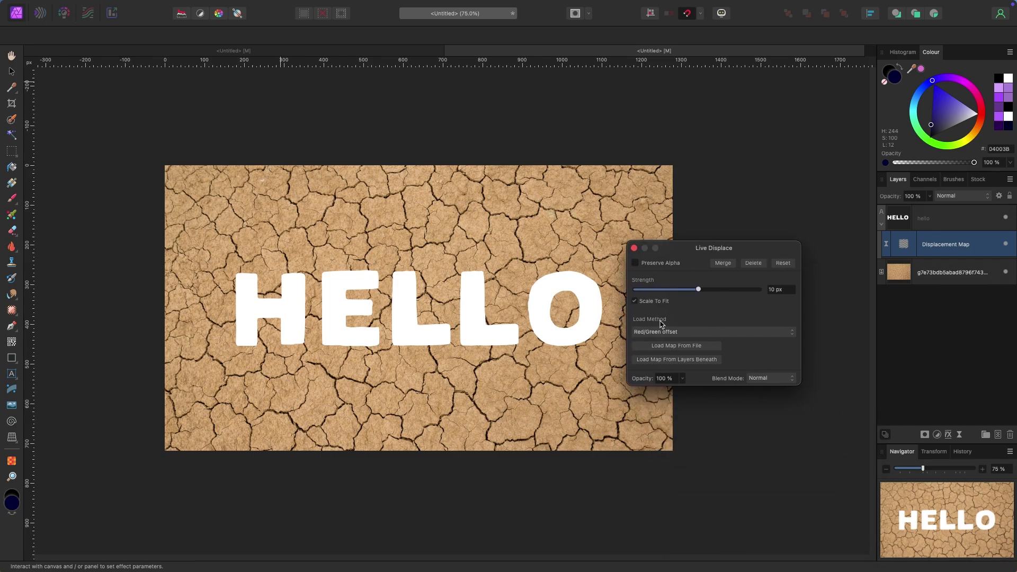
Step: Load the displacement map from the layers beneath with the Red/Green offset method and set the strength to 20.2 px
left_click(711, 333)
left_click(710, 333)
left_click(678, 364)
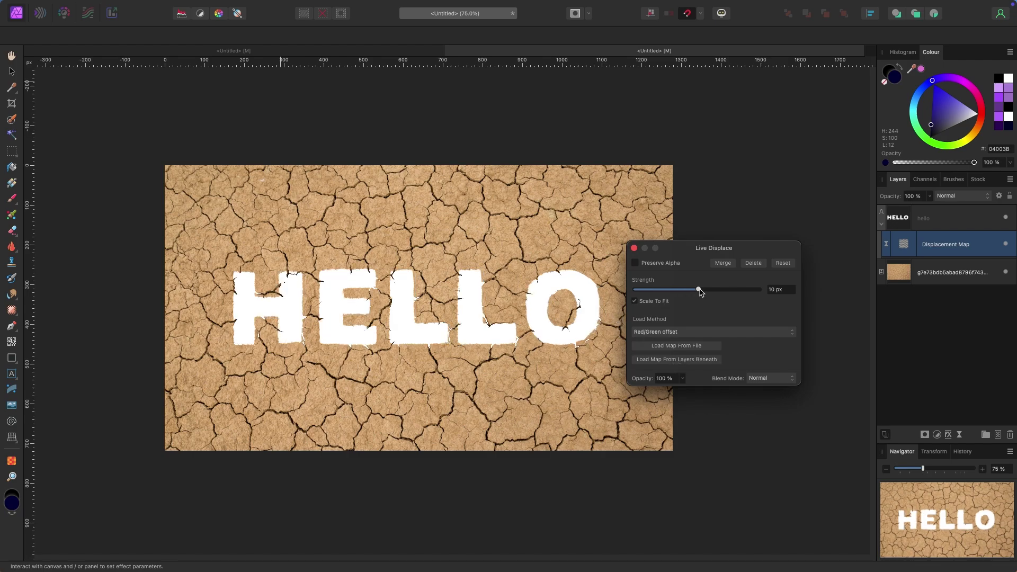
left_click_drag(700, 292, 702, 292)
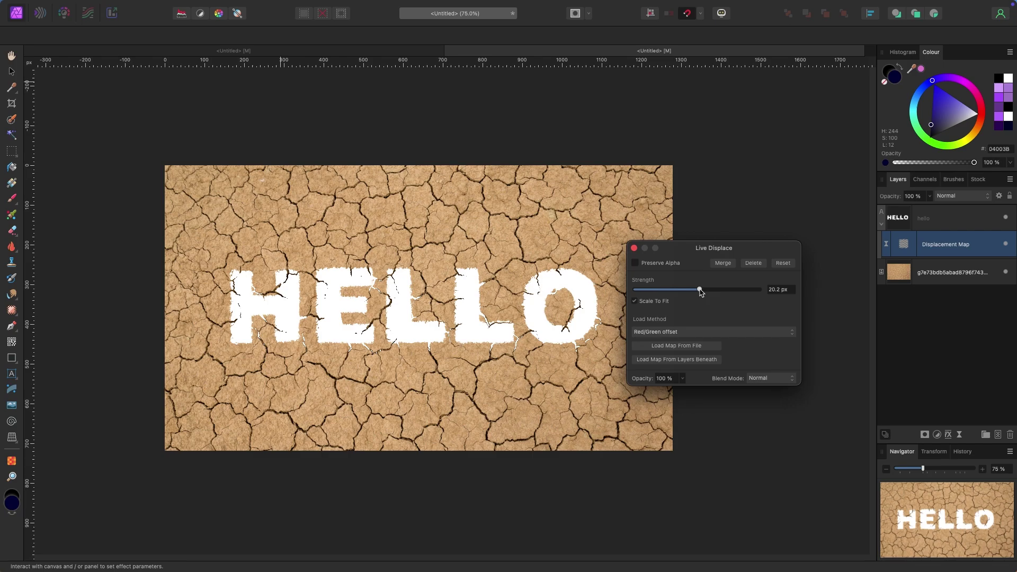
Step: Try a Sobel 3x3 intensity offset map from the layers beneath at -6.5 px strength, and delete the Displace filter
left_click(782, 263)
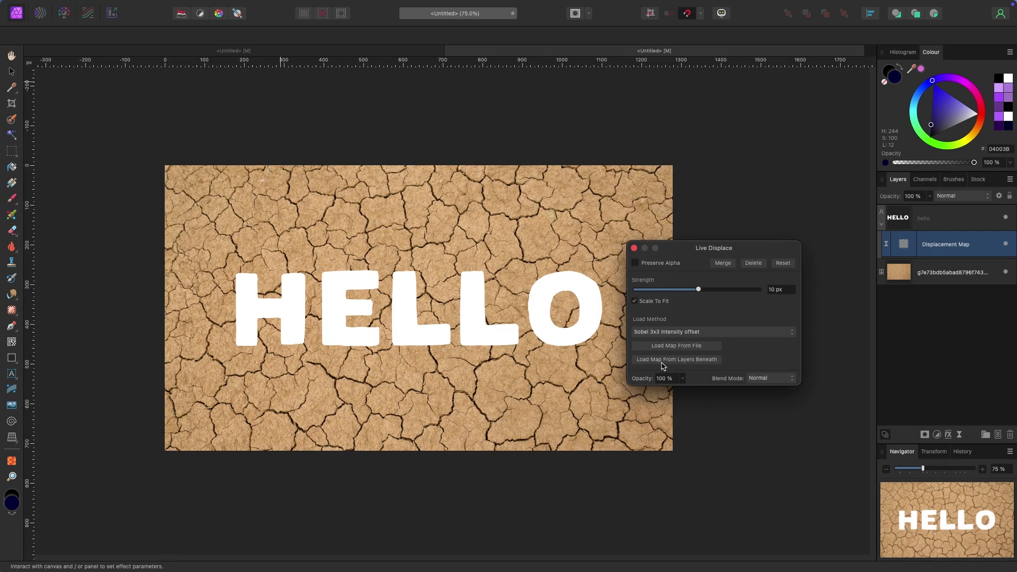
left_click(665, 362)
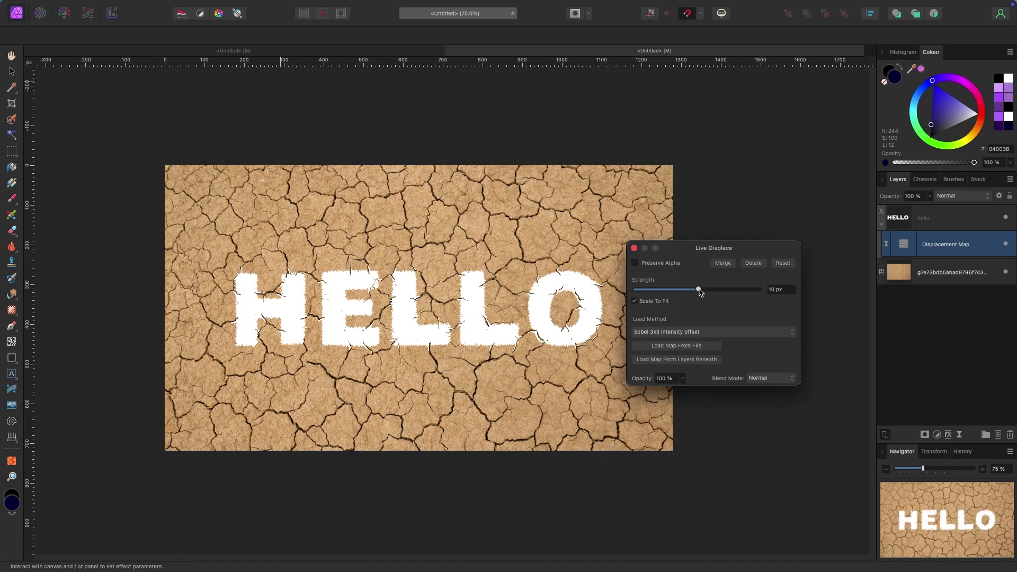
left_click_drag(700, 292, 697, 291)
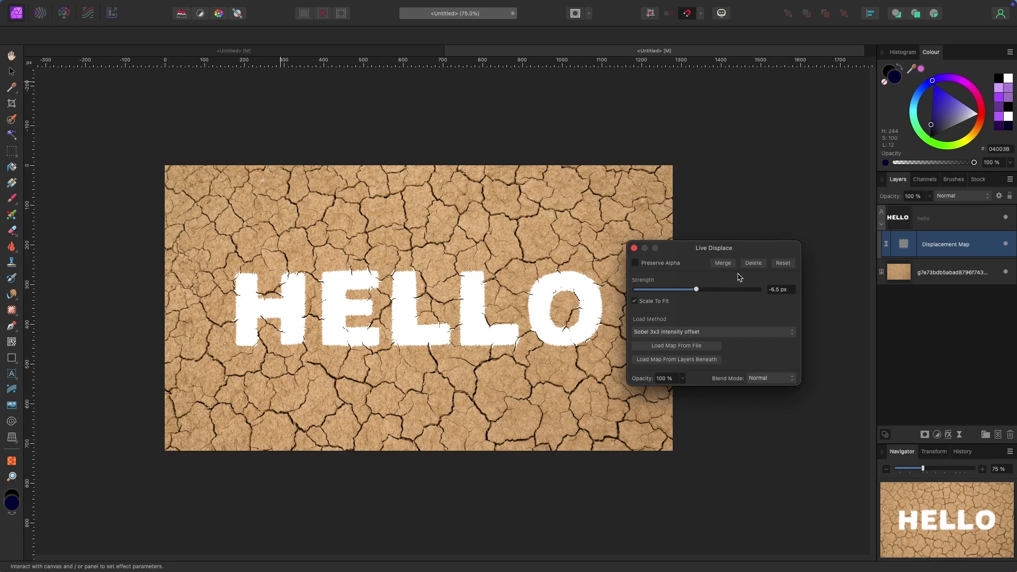
left_click(751, 263)
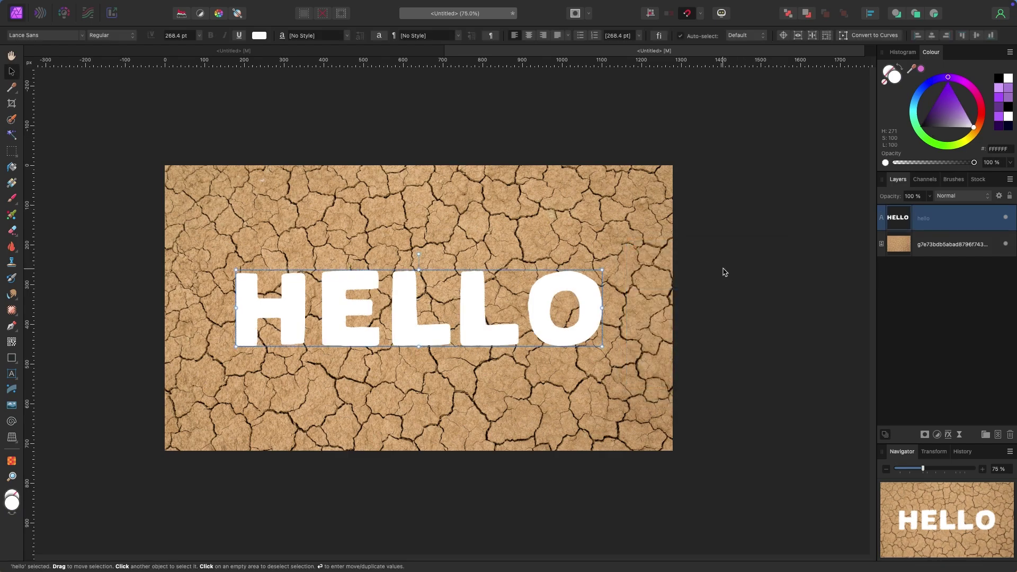
left_click(720, 273)
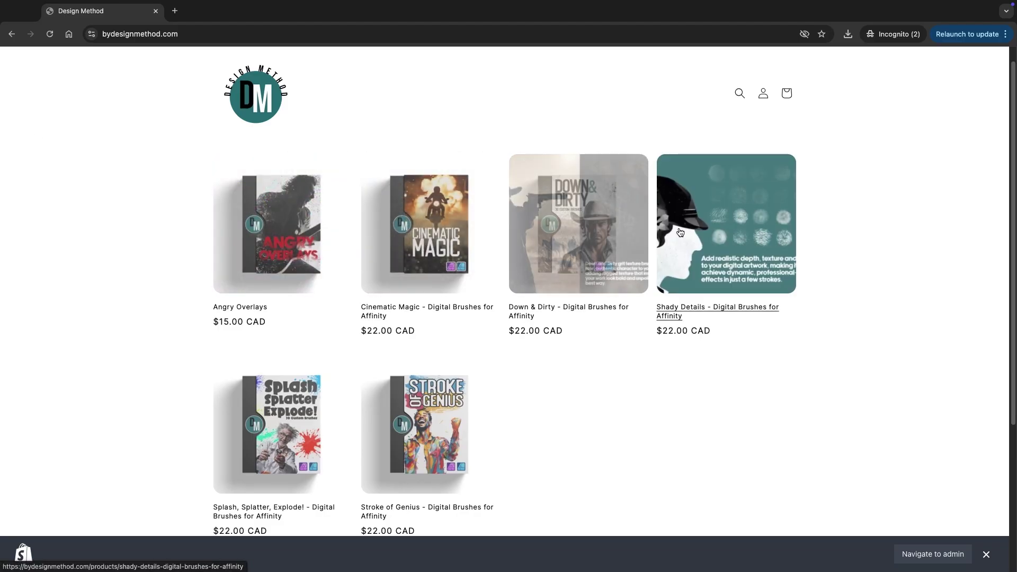
Step: Switch to the Design Method store in the browser and examine the Stroke of Genius brush pack and its preview images
left_click(464, 381)
scroll(464, 380, "down", 1)
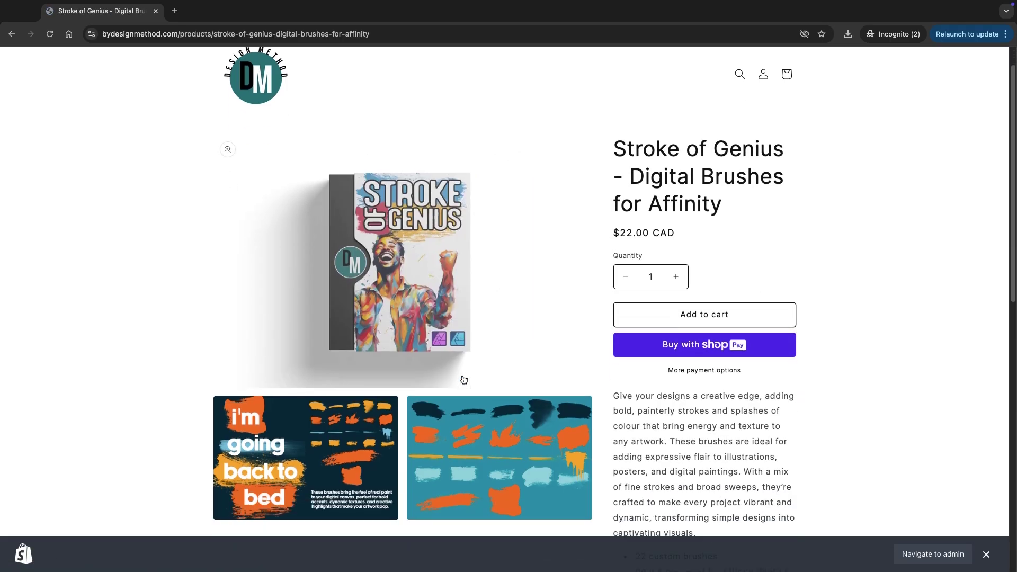
scroll(464, 380, "down", 3)
left_click(298, 335)
scroll(298, 335, "down", 2)
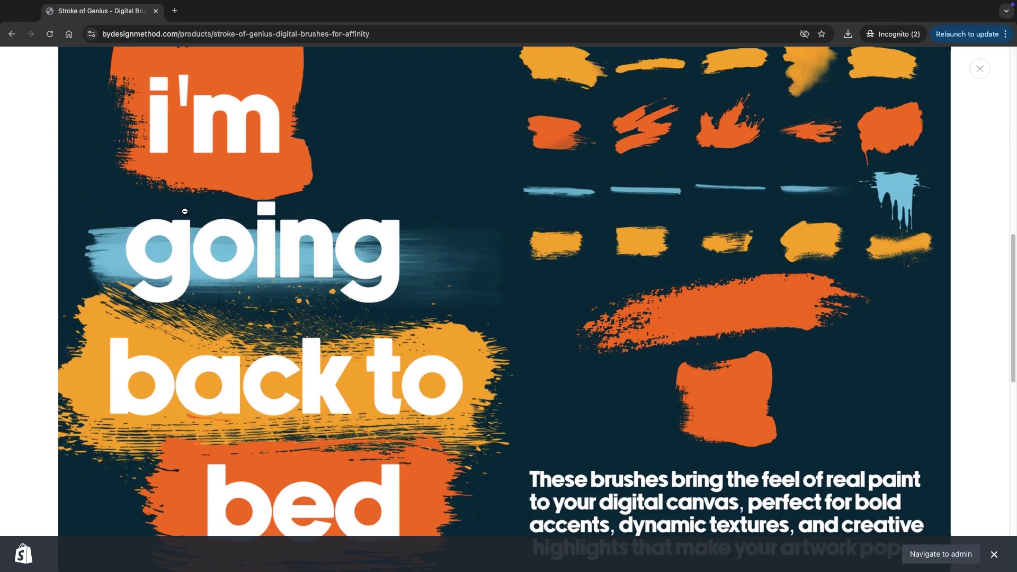
left_click(127, 201)
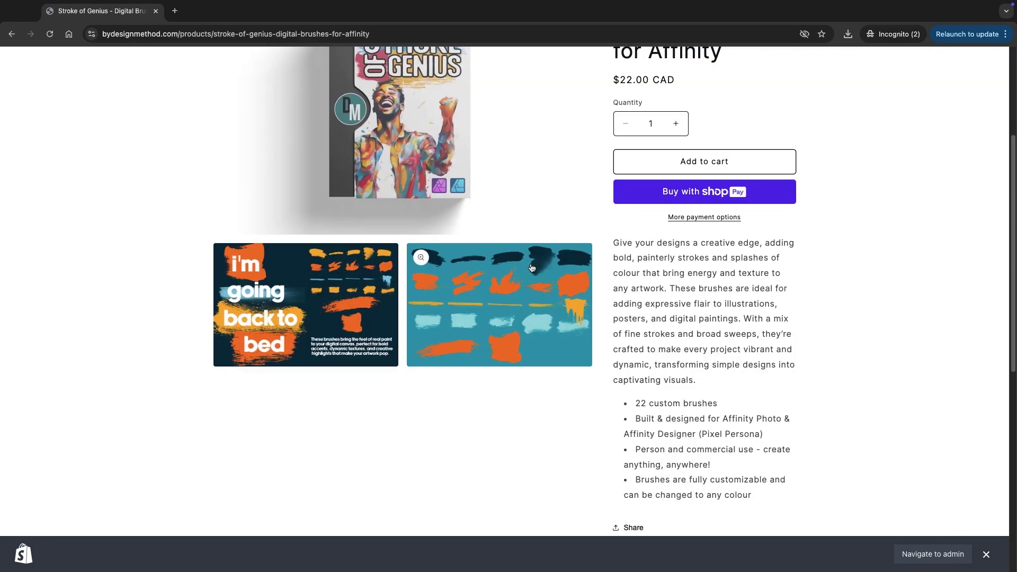
left_click(493, 254)
left_click(494, 256)
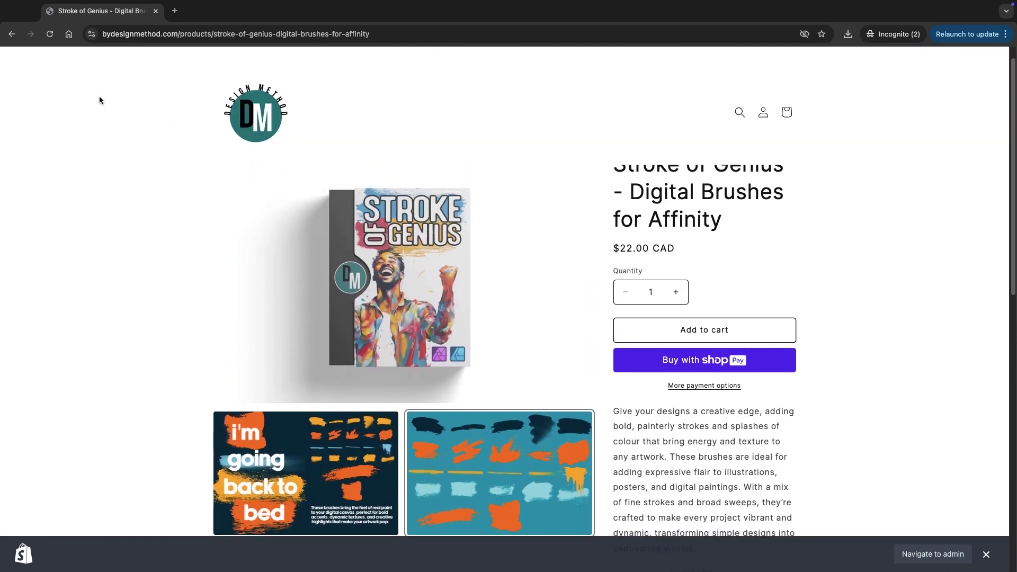
Step: Return to the store's product list and view an enlarged preview image of the Splash, Splatter, Explode! brush pack
left_click(12, 38)
left_click(281, 397)
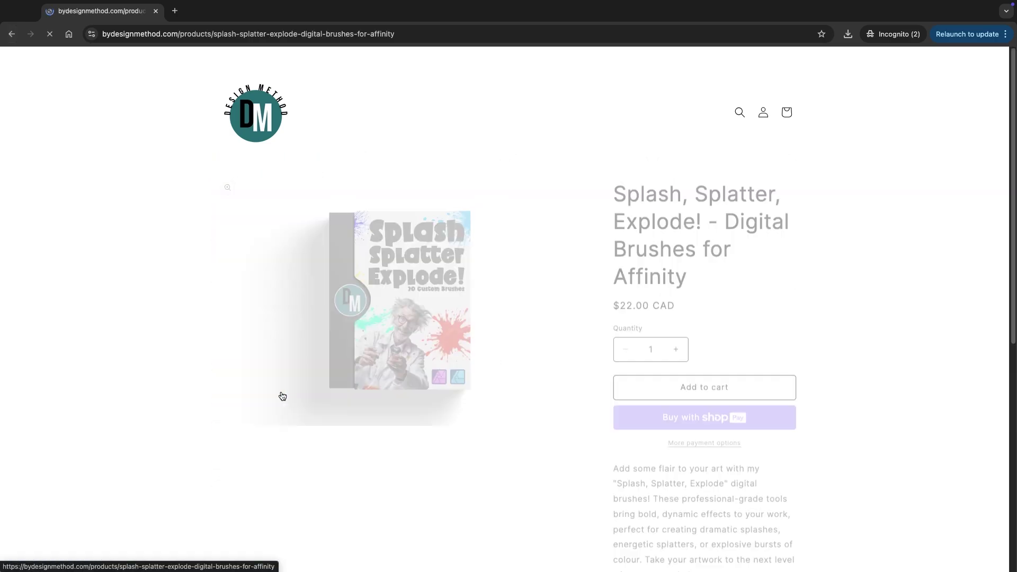
scroll(332, 320, "down", 3)
left_click(331, 320)
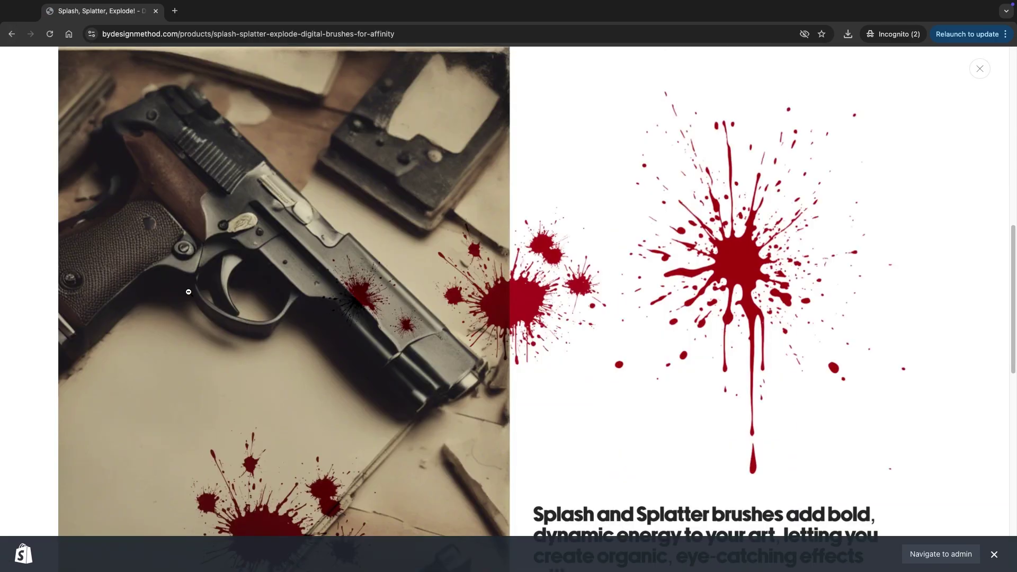